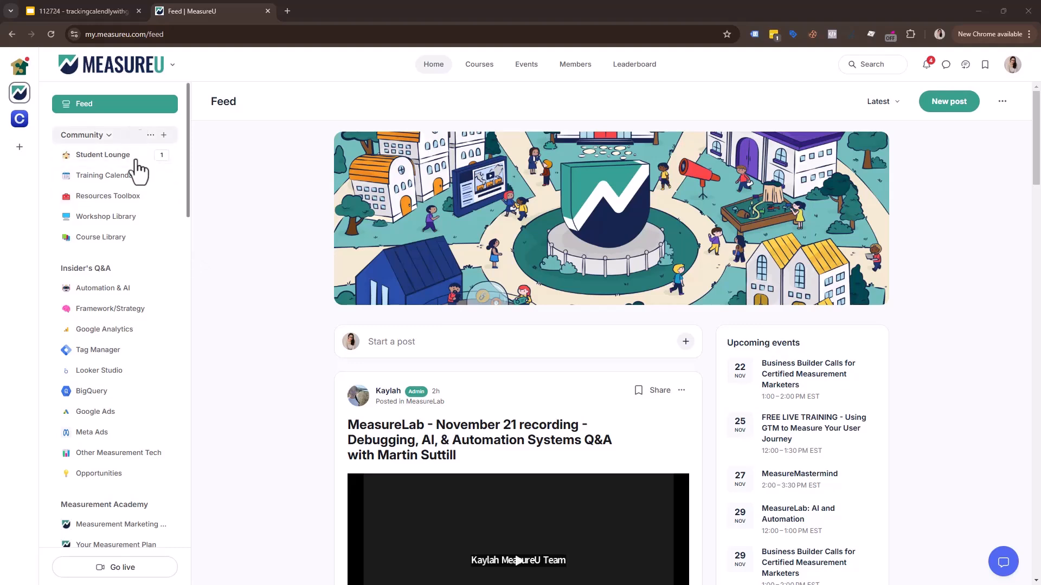
Open the MeasureU Workshop Library and its "Updating Your I's On The Journey" workshop.
left_click(129, 217)
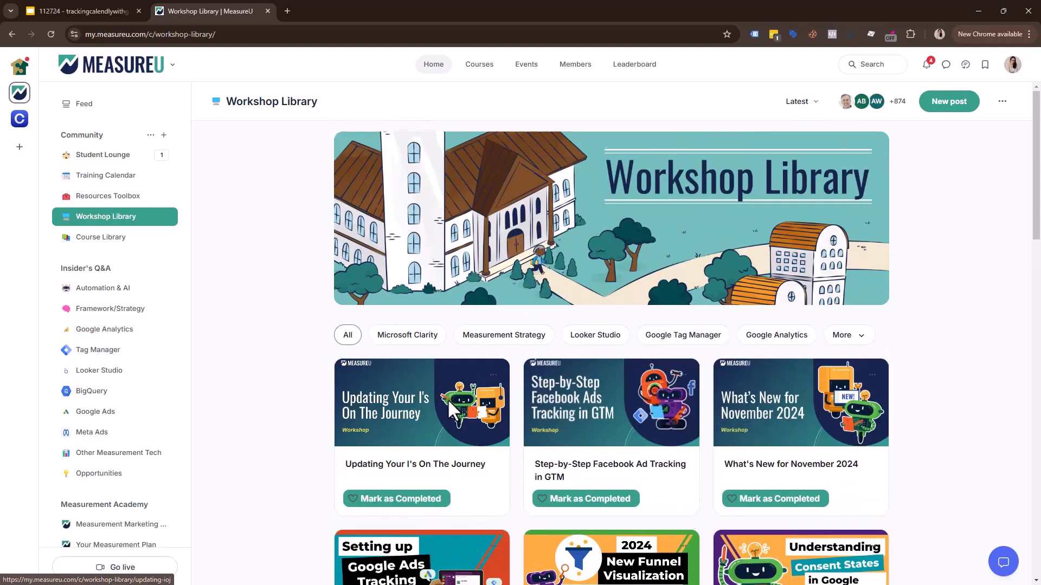
left_click(386, 435)
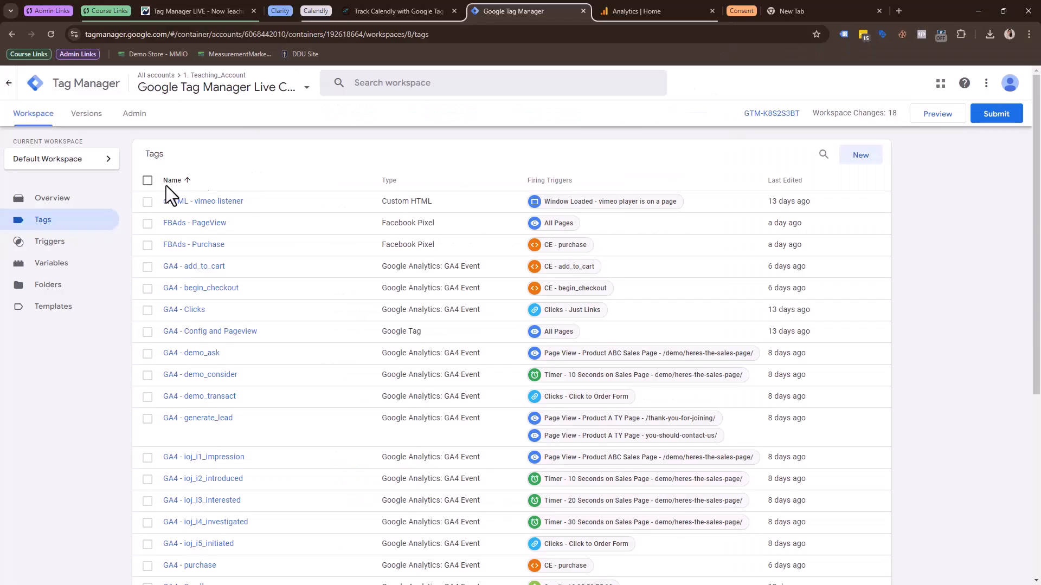
In Google Tag Manager, start a container import and choose measureu-gtm-calendly-tag (1).json from Downloads as the file.
left_click(77, 201)
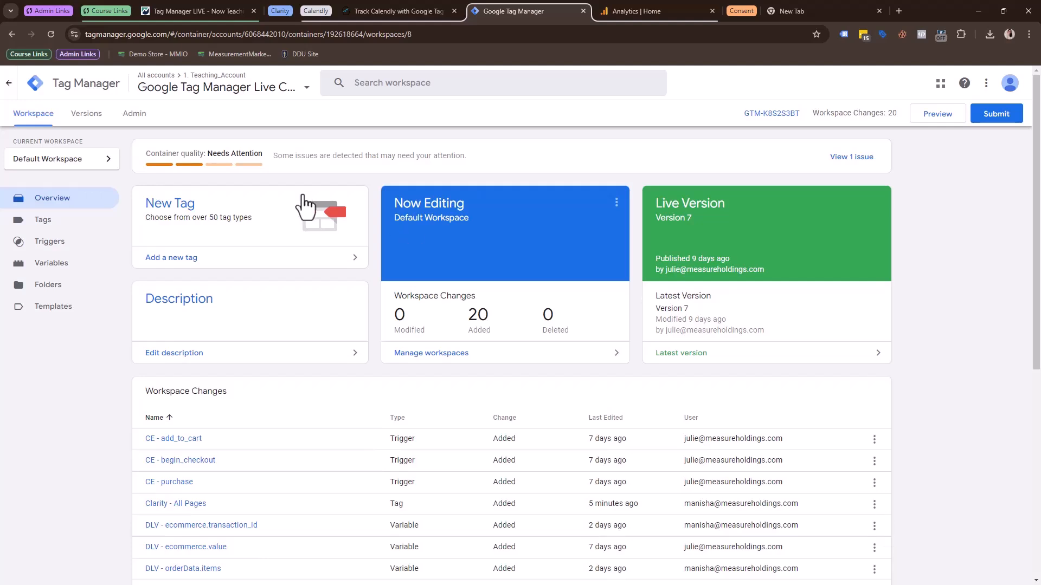
left_click(134, 117)
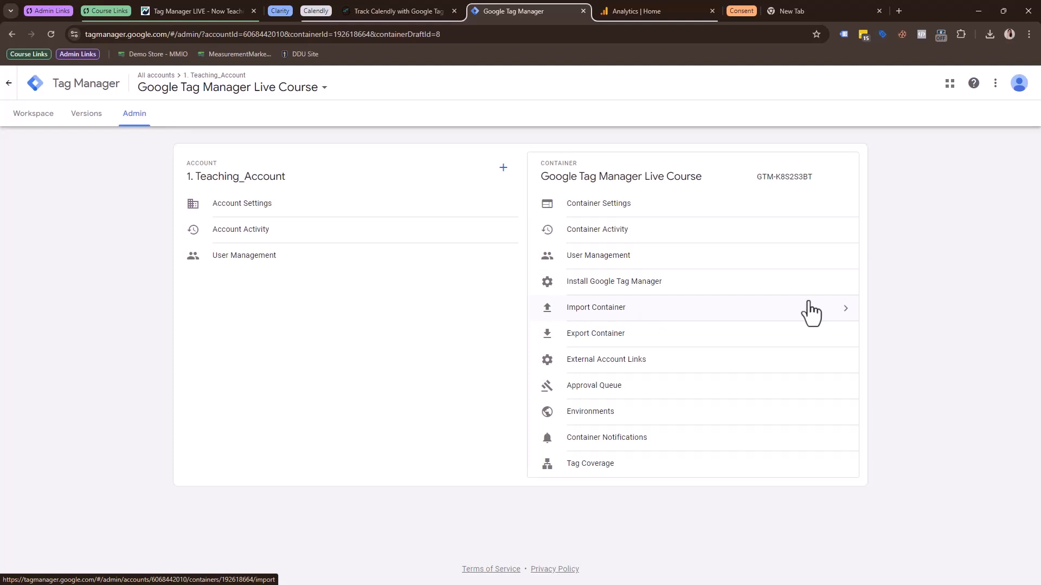
left_click(576, 307)
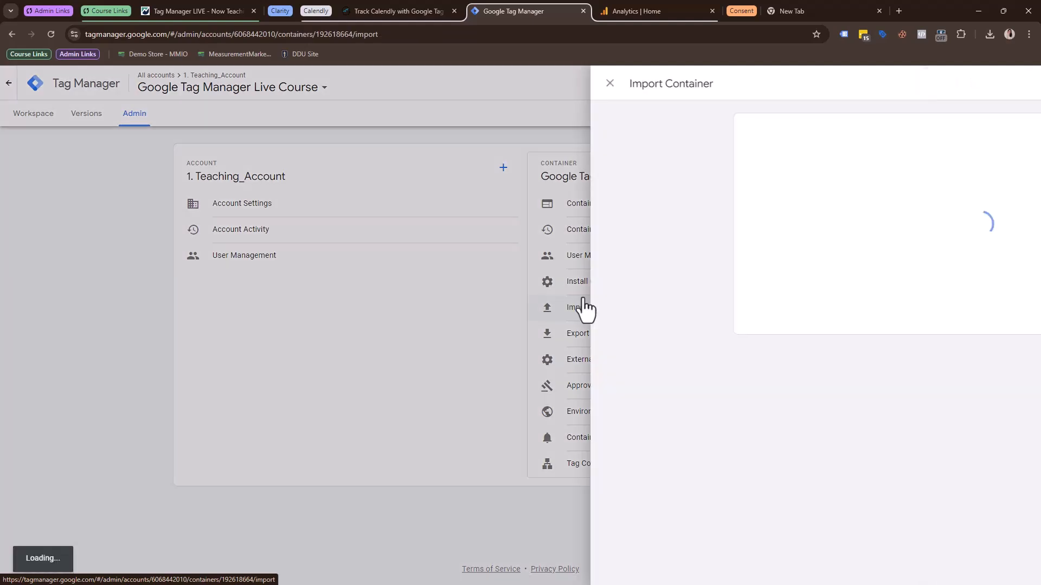
left_click(507, 179)
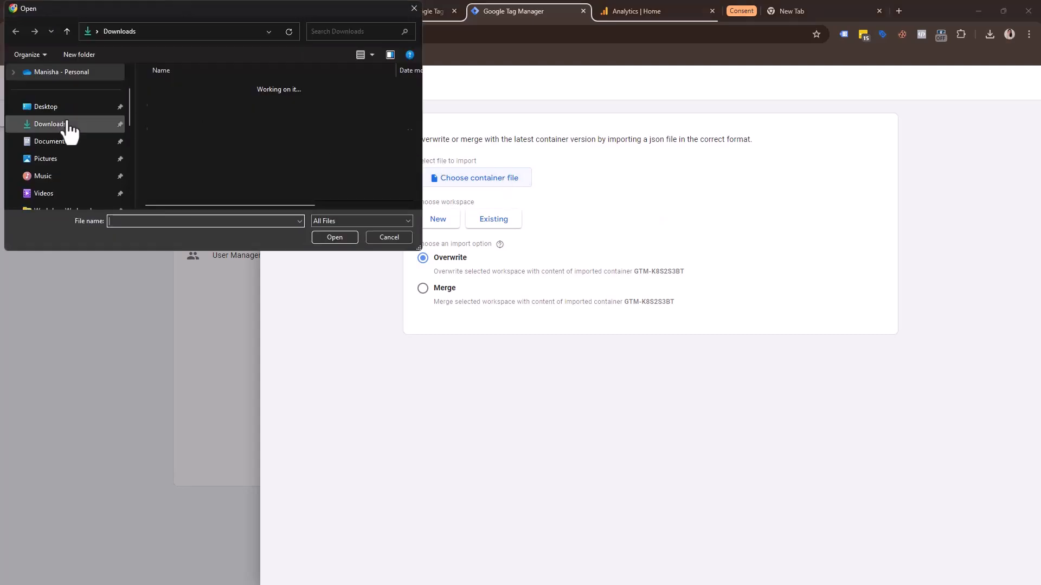
left_click(62, 125)
double_click(247, 103)
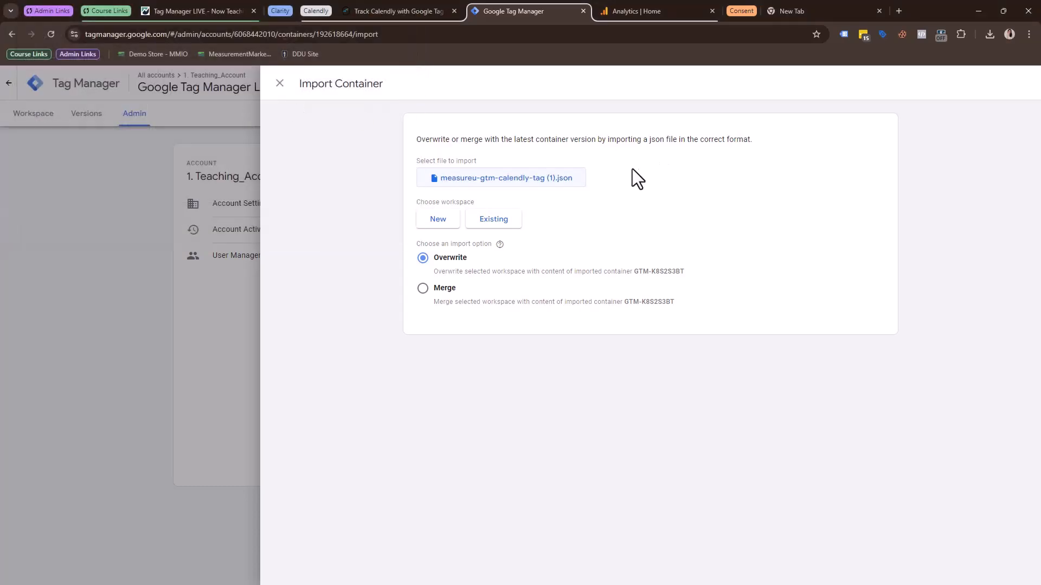
Create a new workspace for the import, named with the owner's first name followed by "- Calendly".
left_click(438, 220)
double_click(333, 81)
triple_click(333, 81)
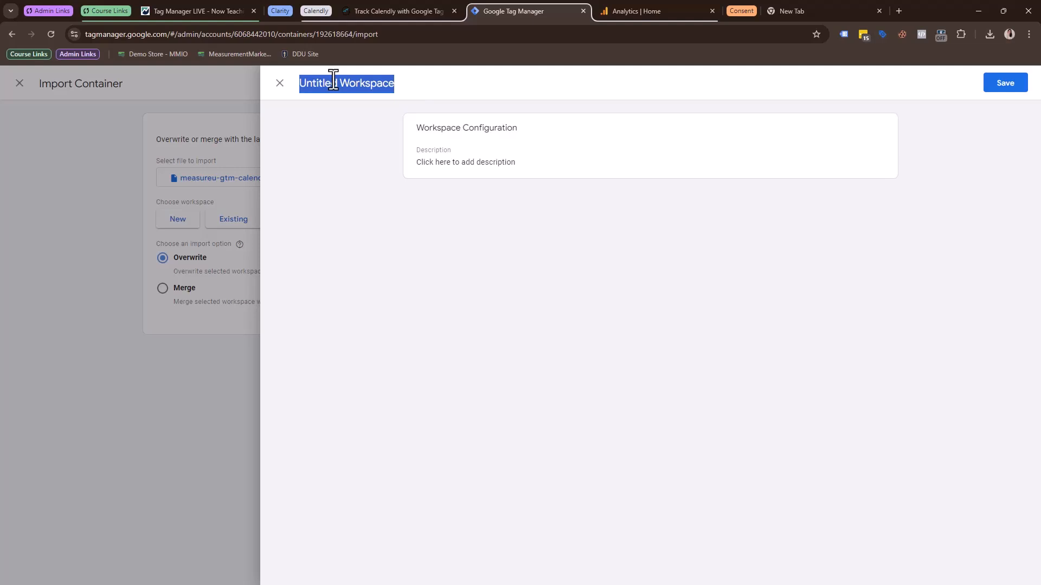
type("Manisha")
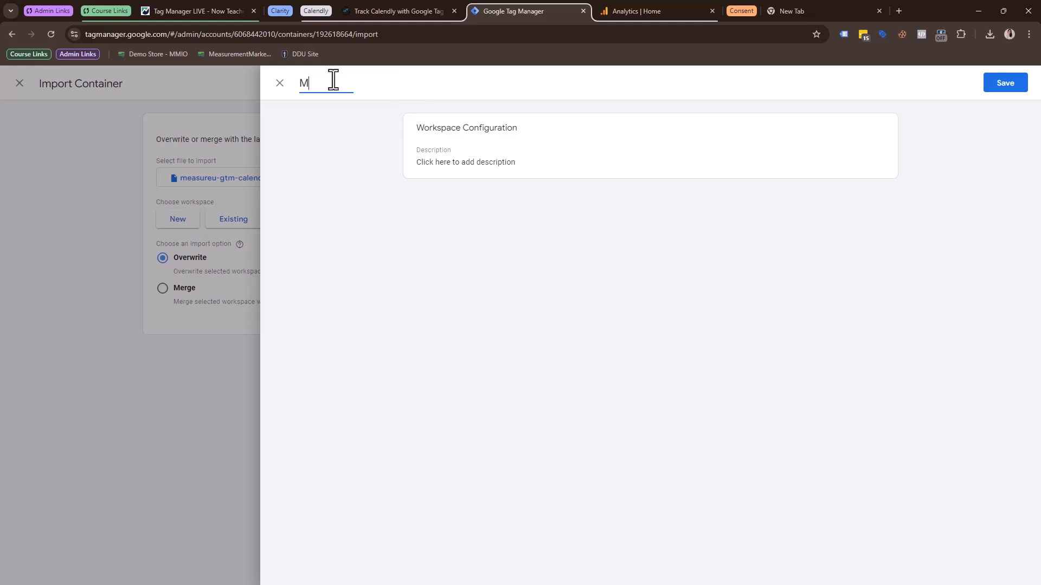
type(" - Calendly")
left_click(1009, 86)
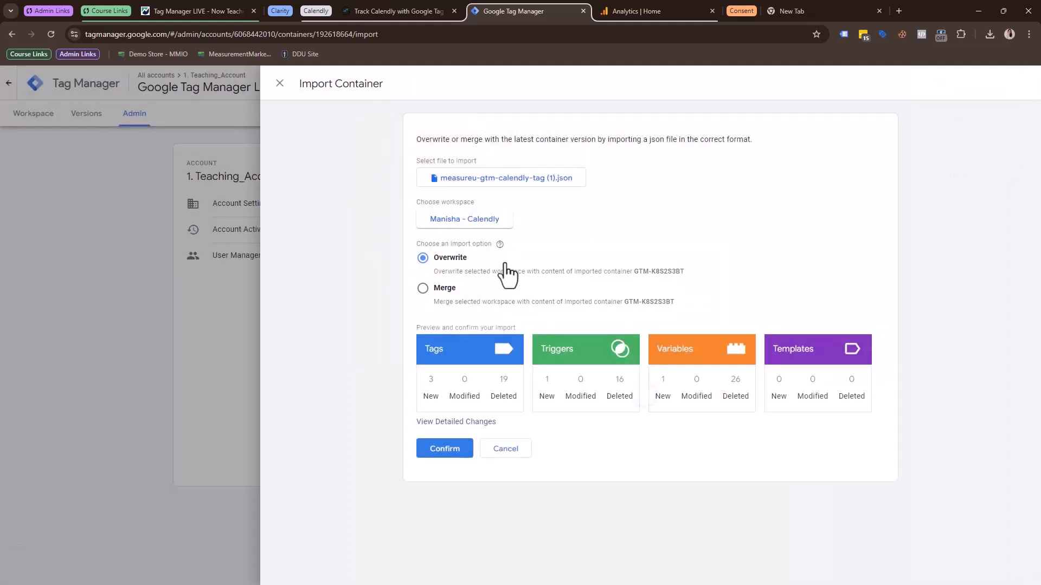
Import the container with Merge and renaming of conflicting tags, triggers and variables, after reviewing the detailed changes.
mouse_move(492, 245)
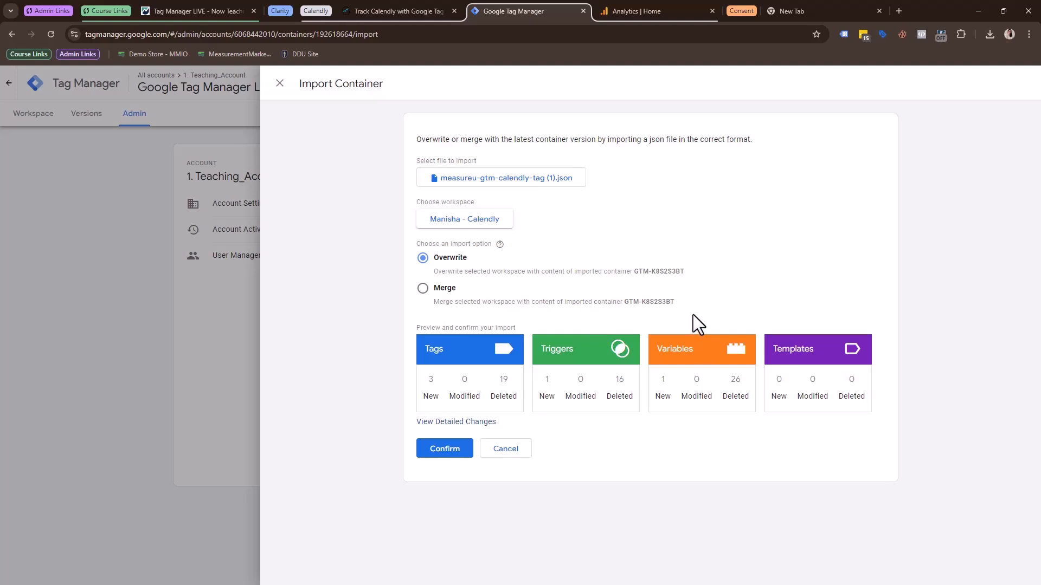
left_click(423, 288)
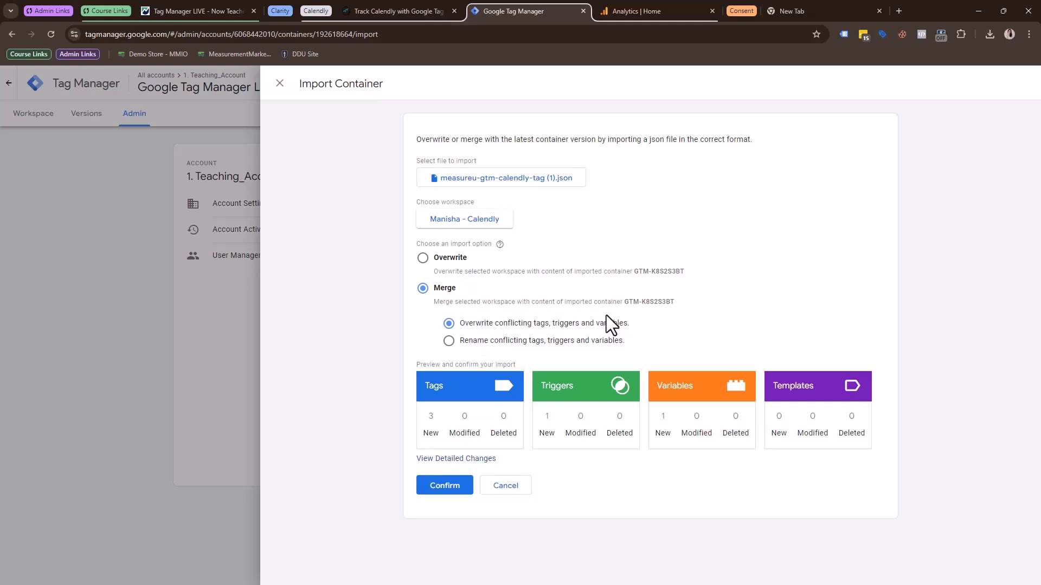
left_click(448, 341)
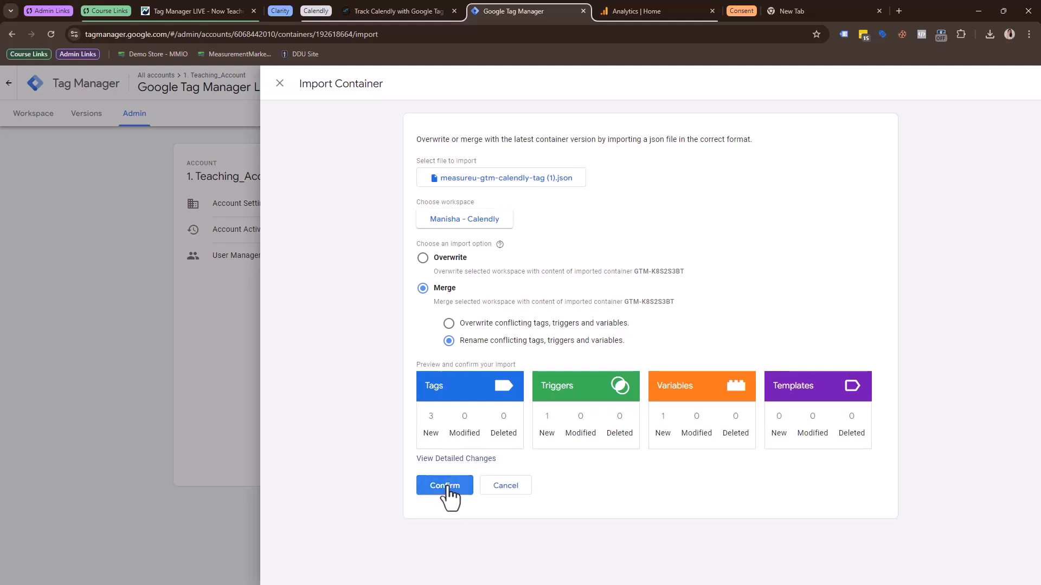
left_click(468, 460)
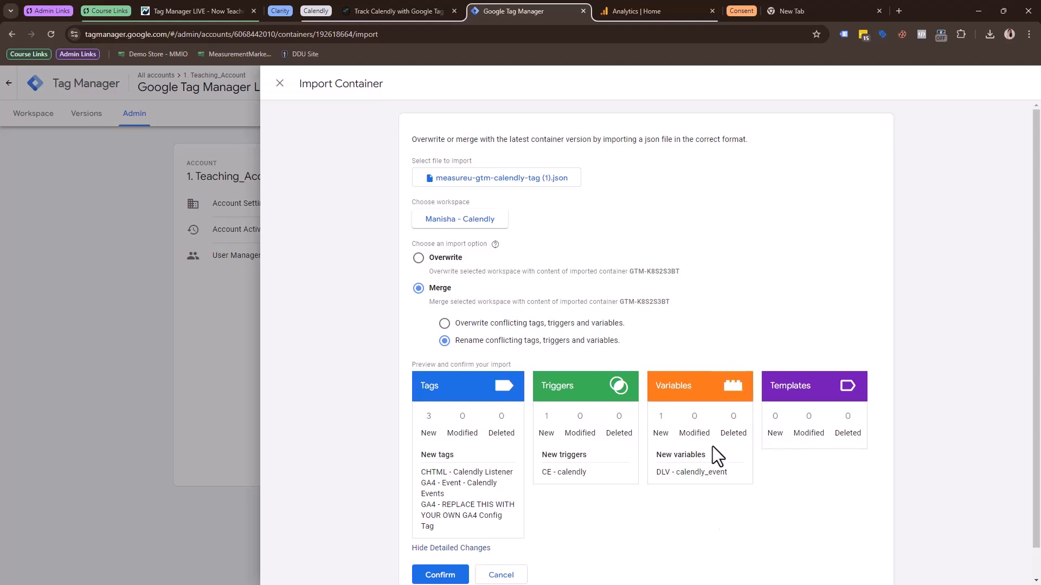
left_click(440, 575)
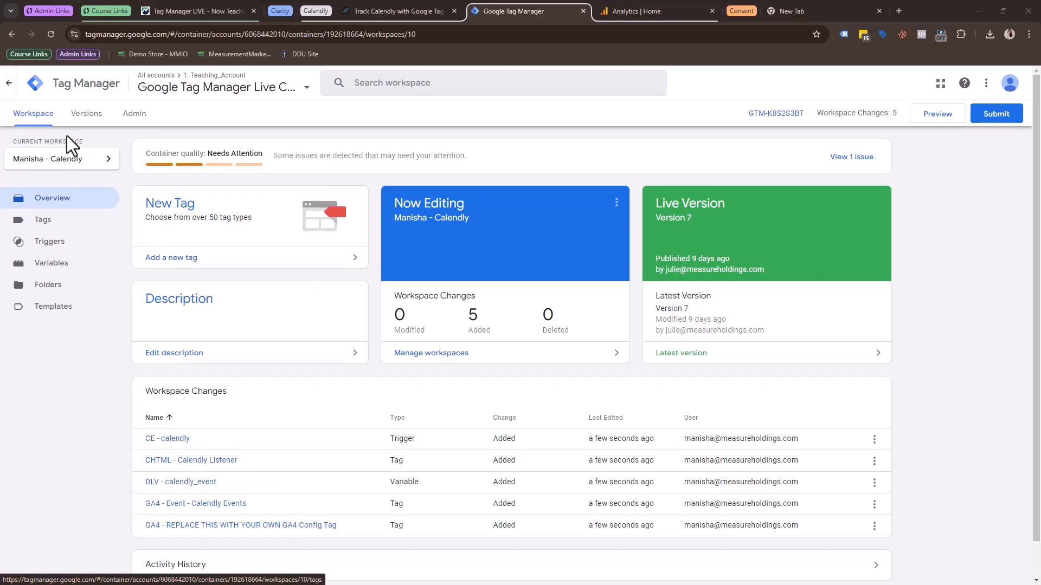
left_click(936, 115)
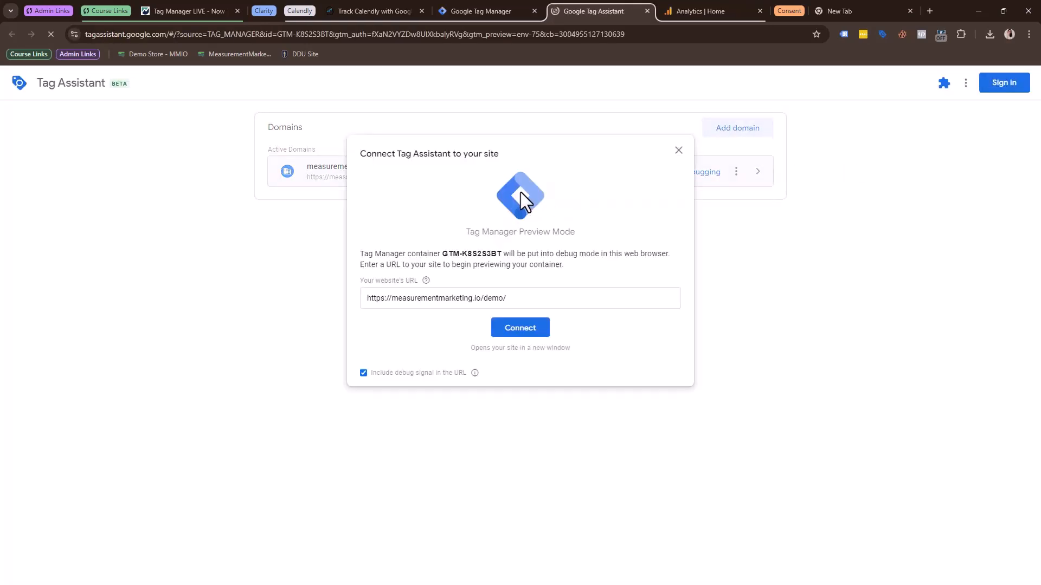
left_click(548, 300)
key("ctrl+a")
key("BackSpace")
type("https://measurementmarketing.io/demo/book-a-meeting/")
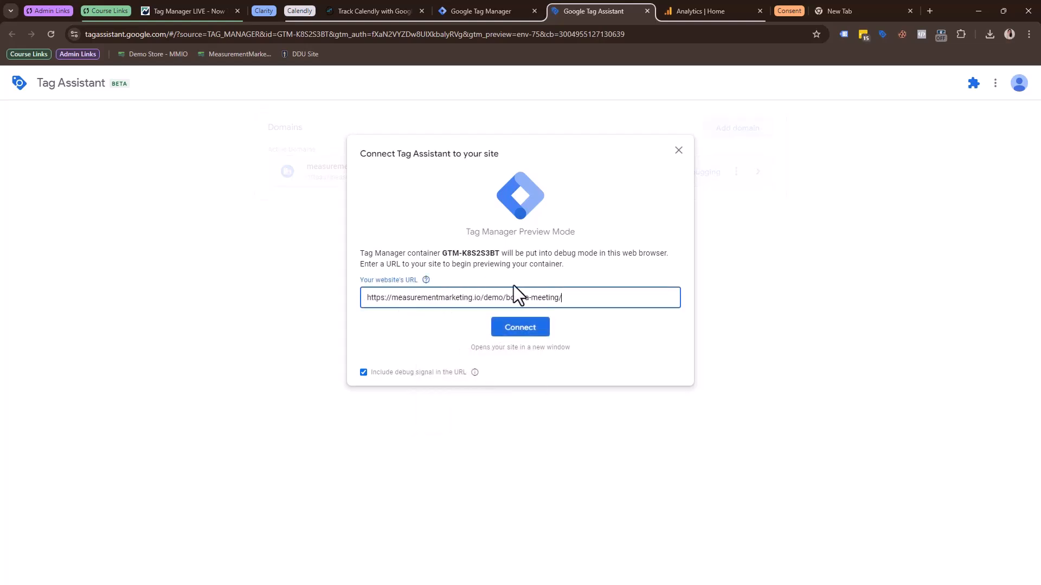
left_click(540, 332)
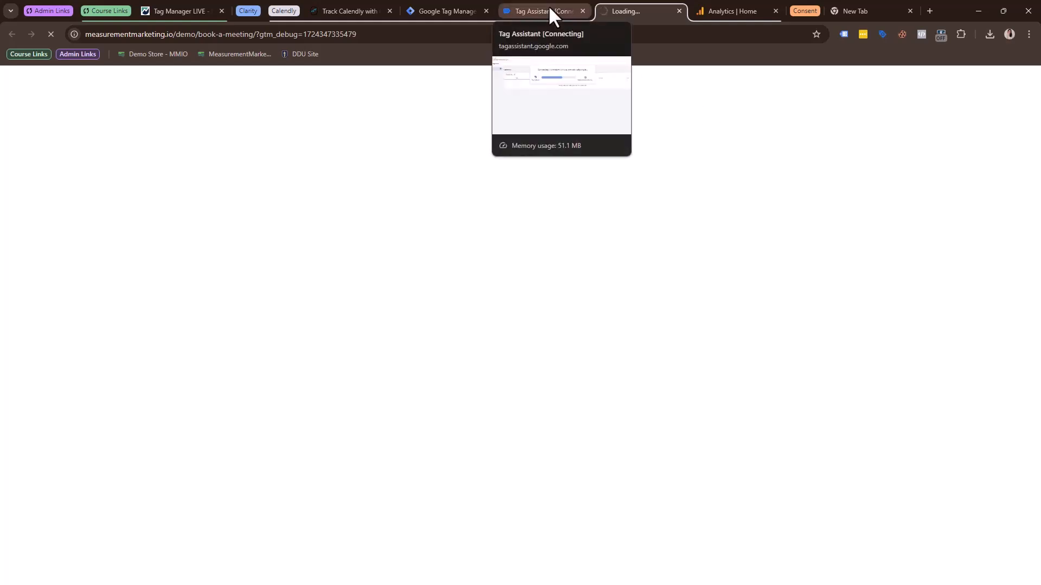
Choose Monday, September 9, 2024 in the Test Event booking calendar on the previewed Book a Meeting page.
left_click(428, 11)
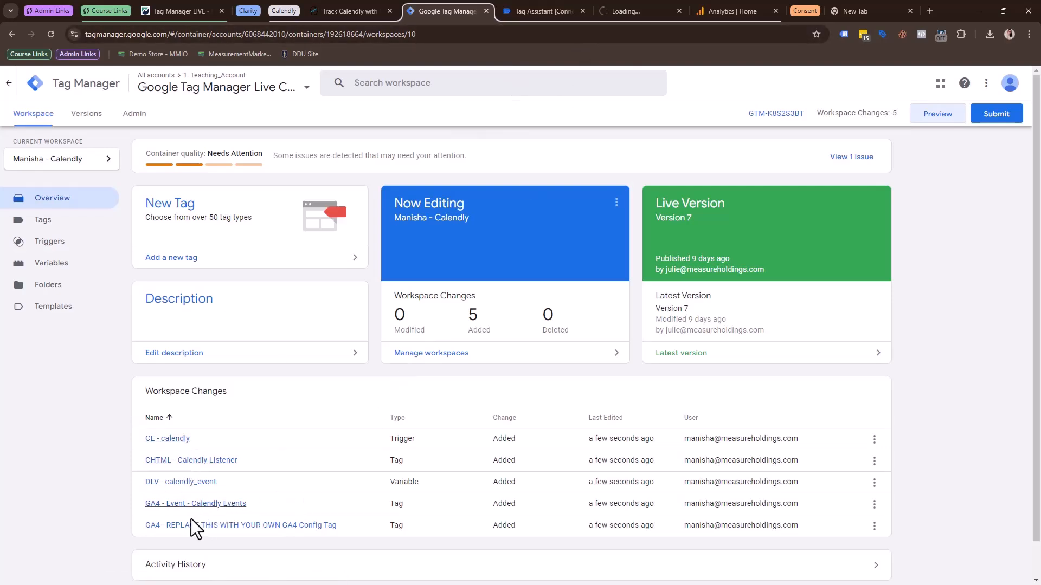
left_click(637, 16)
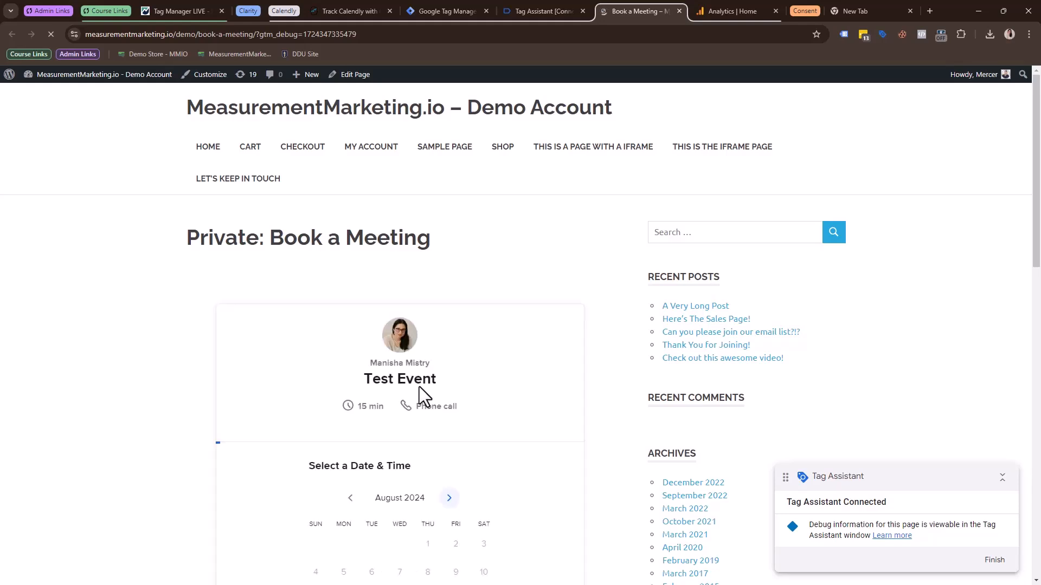
scroll(485, 288, "down", 2)
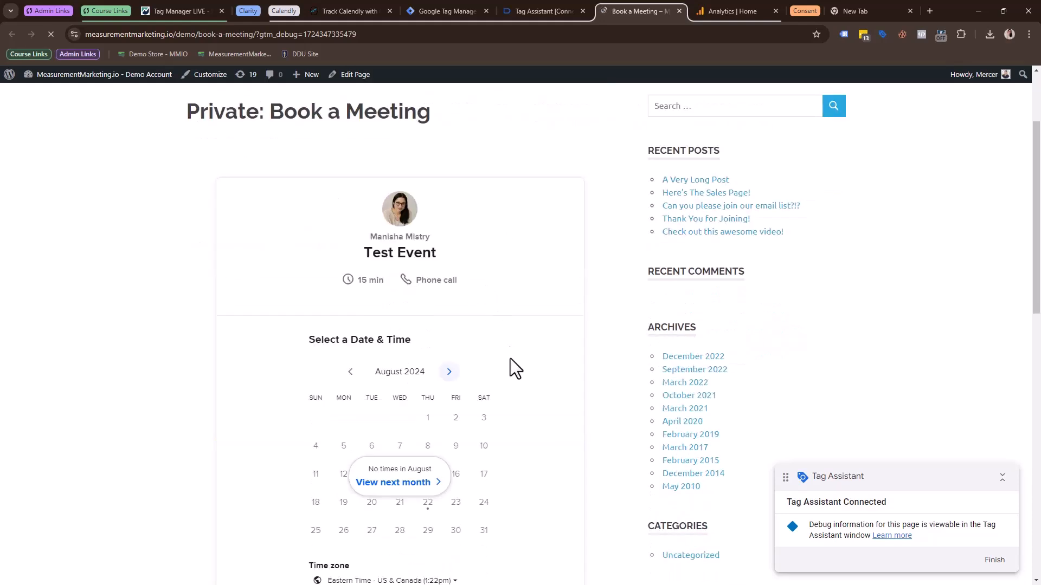
left_click(448, 373)
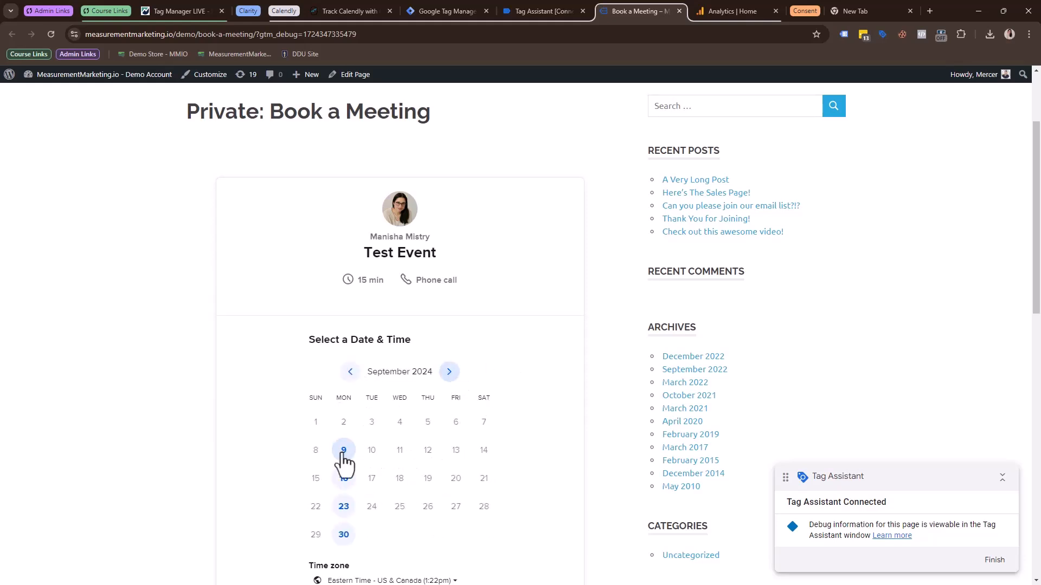
left_click(343, 454)
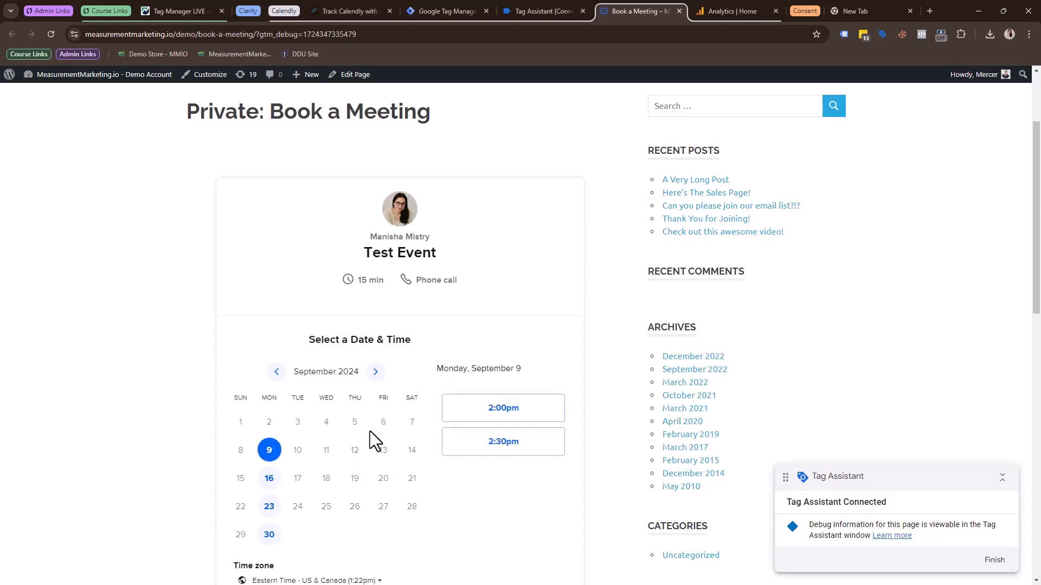
Review the imported Calendly Listener, GA4 Calendly Events and placeholder GA4 Config tags in Tag Manager.
left_click(465, 10)
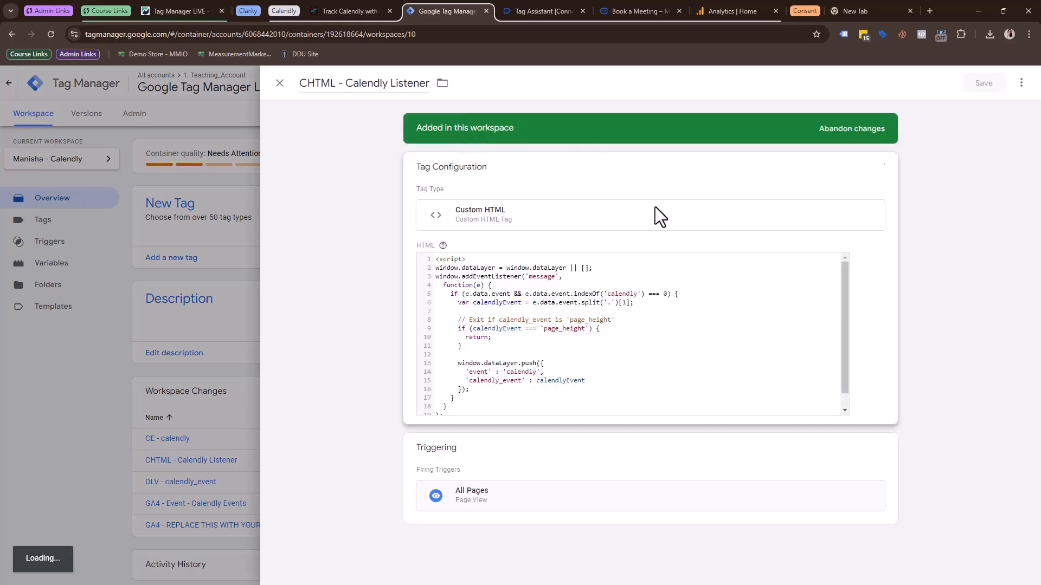
left_click(279, 84)
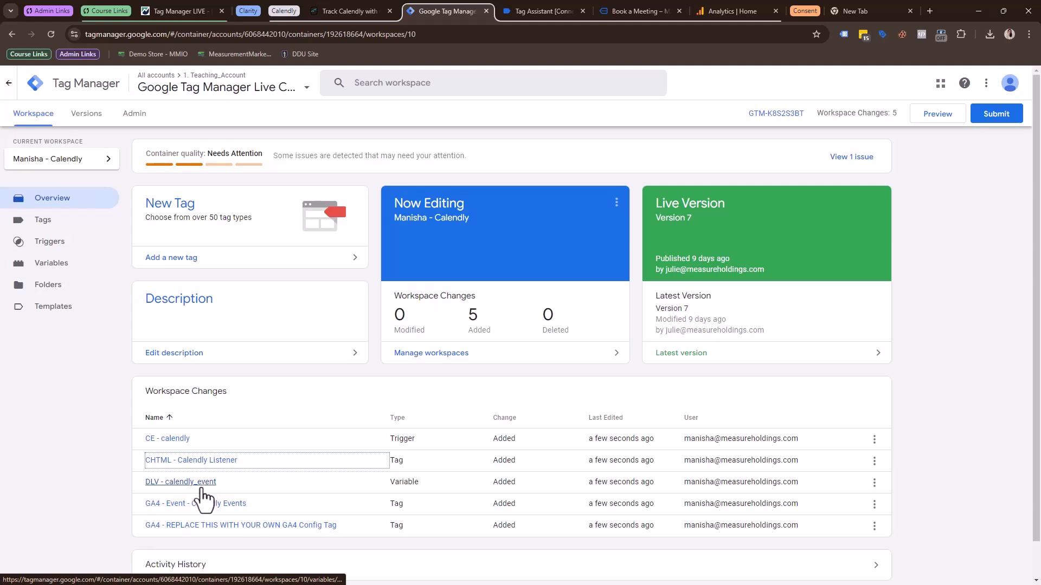
left_click(196, 507)
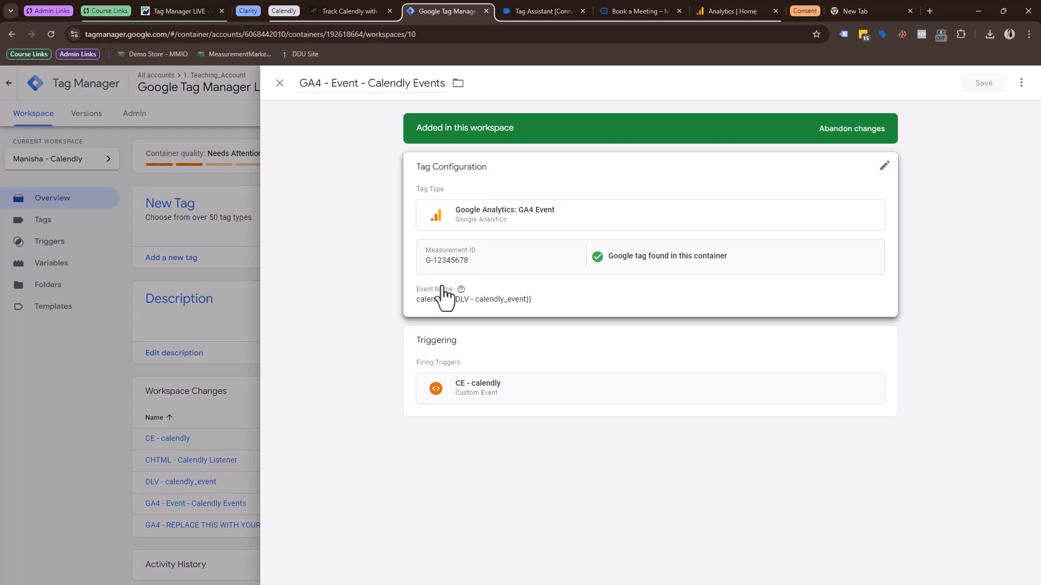
left_click(279, 83)
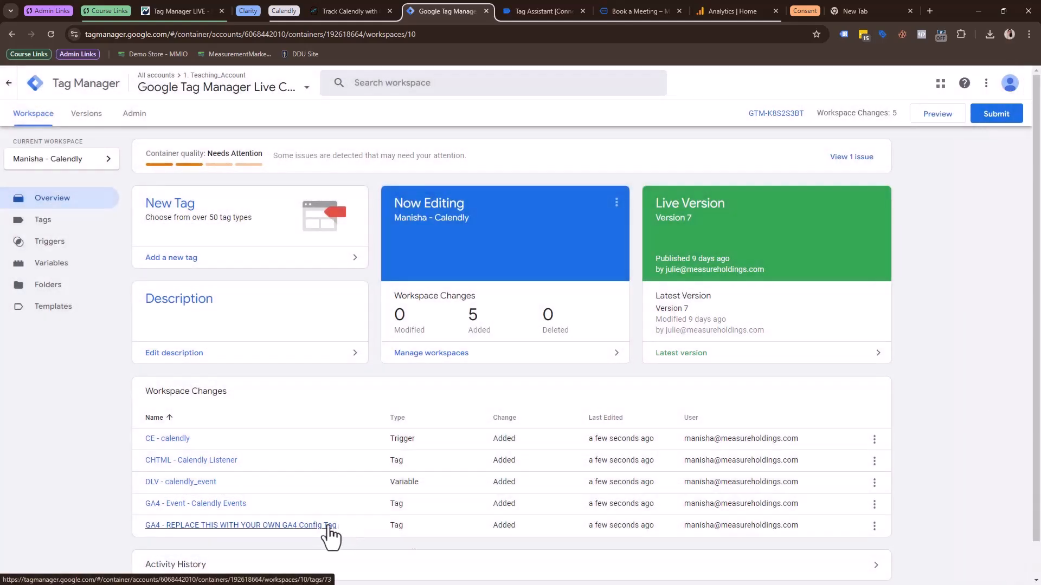
left_click(328, 525)
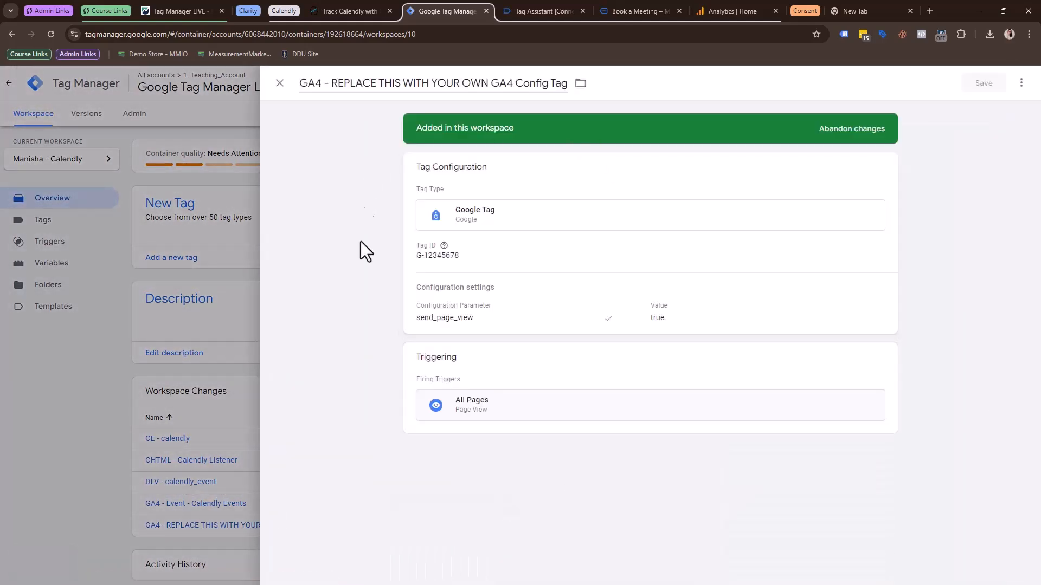
left_click(281, 84)
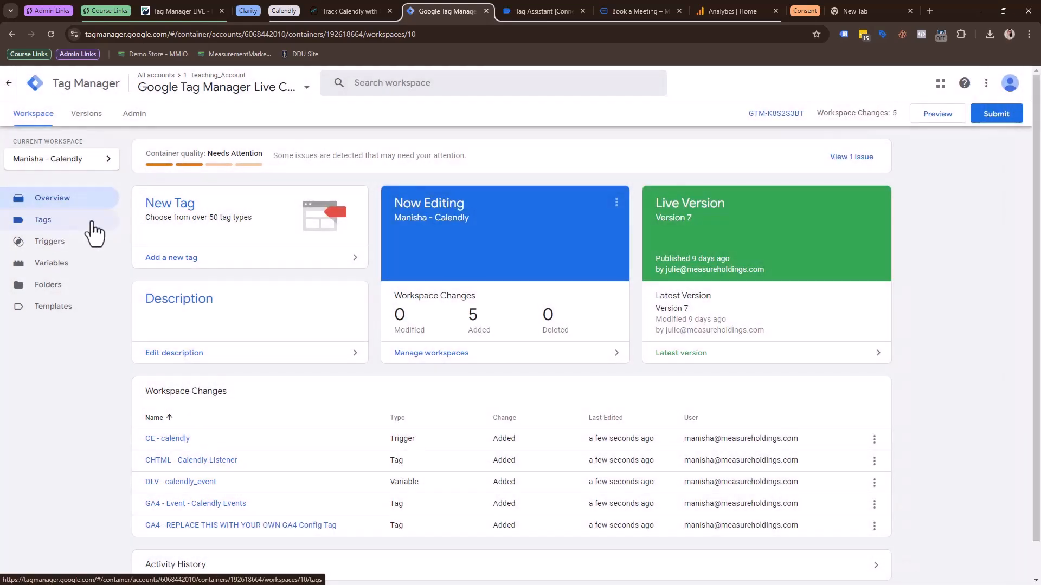
Copy the Tag ID from the GA4 - Config and Pageview tag and close the tag without changes.
left_click(54, 222)
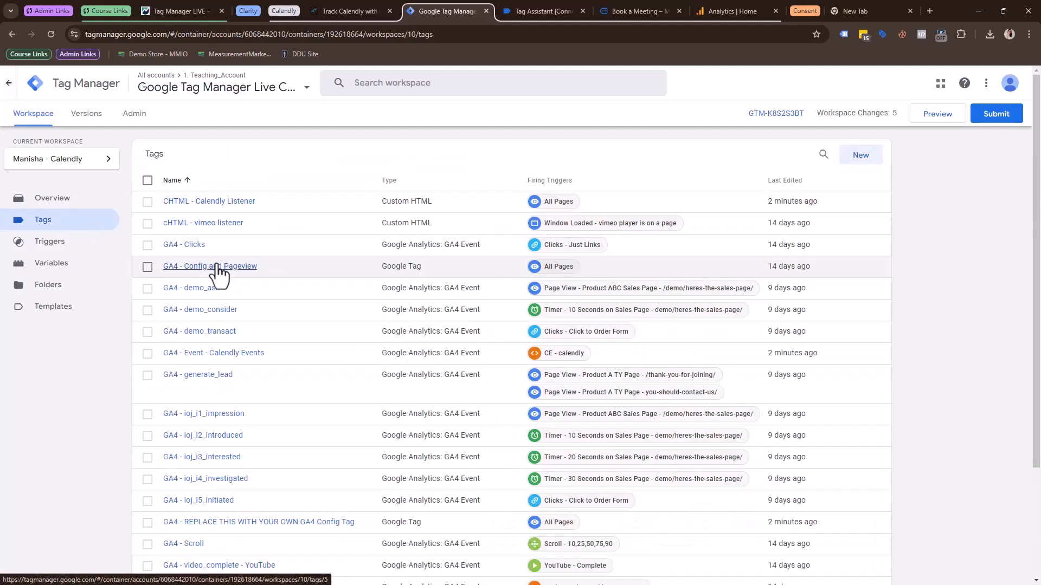
left_click(537, 266)
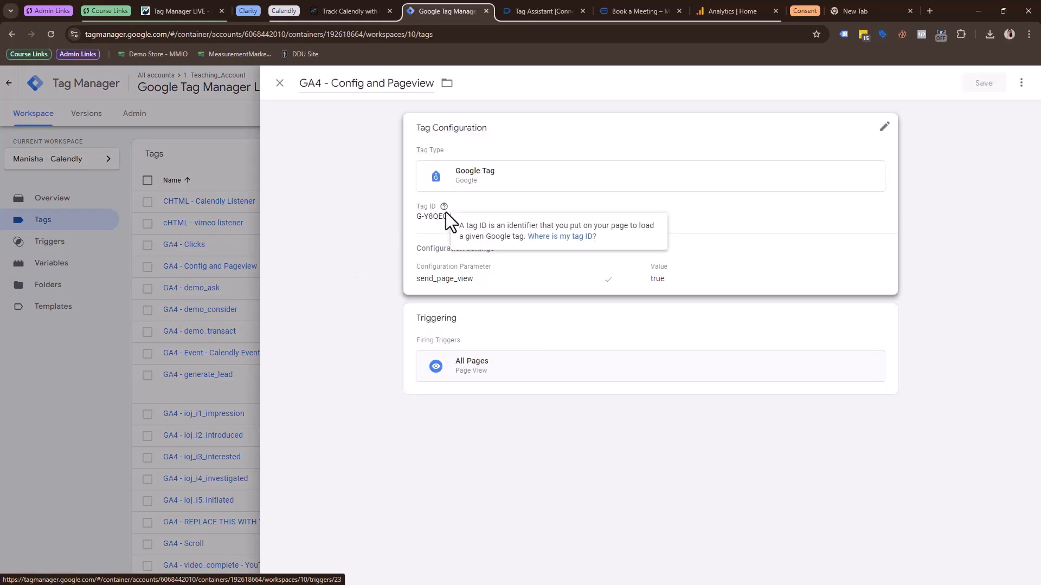
left_click(447, 228)
left_click(422, 237)
key("shift+End")
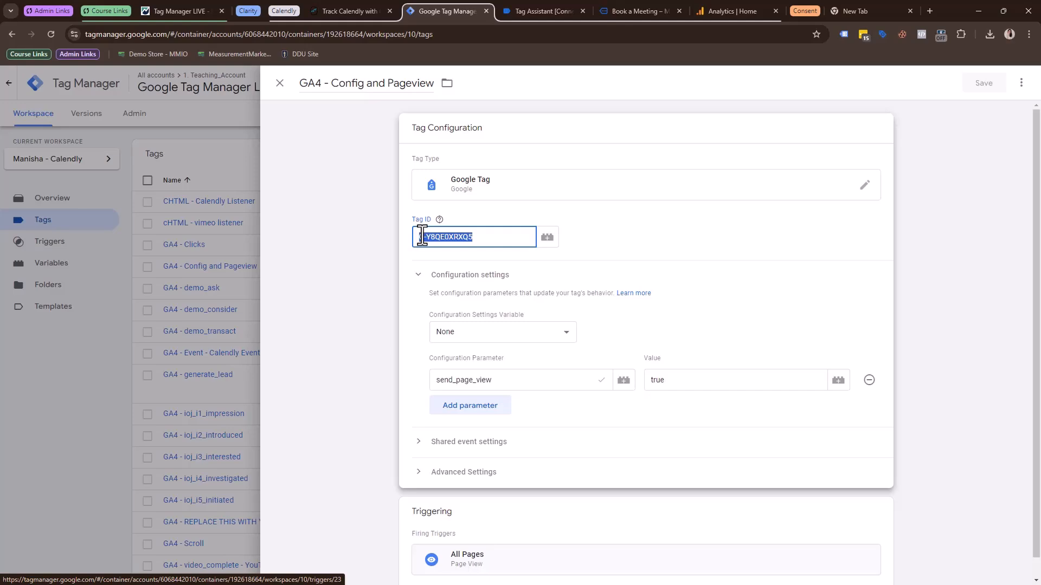
left_click(281, 87)
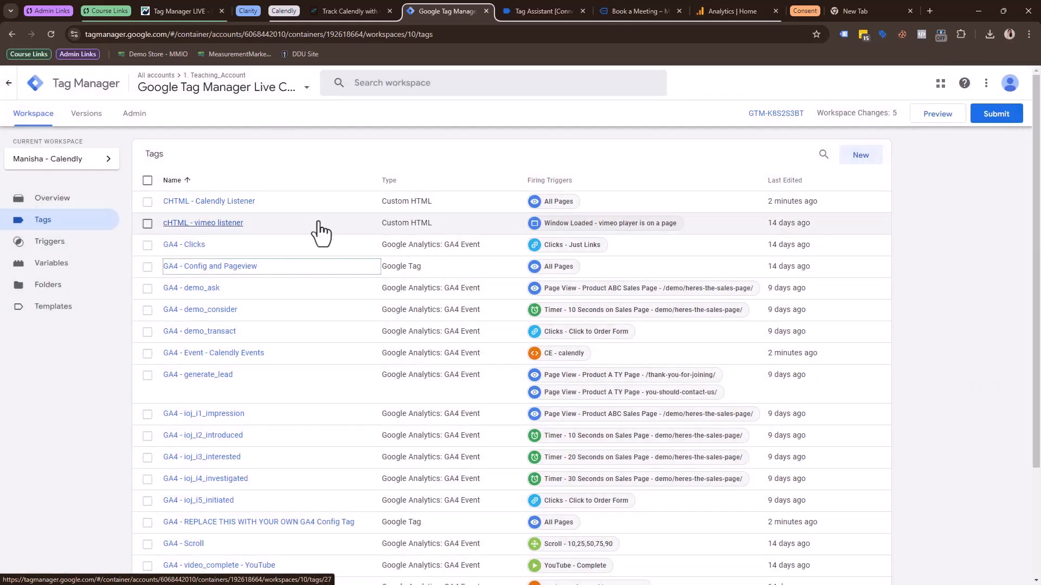
Set the Measurement ID of the GA4 - Event - Calendly Events tag to G-Y8QE0XRXQ5 and save the tag.
left_click(251, 357)
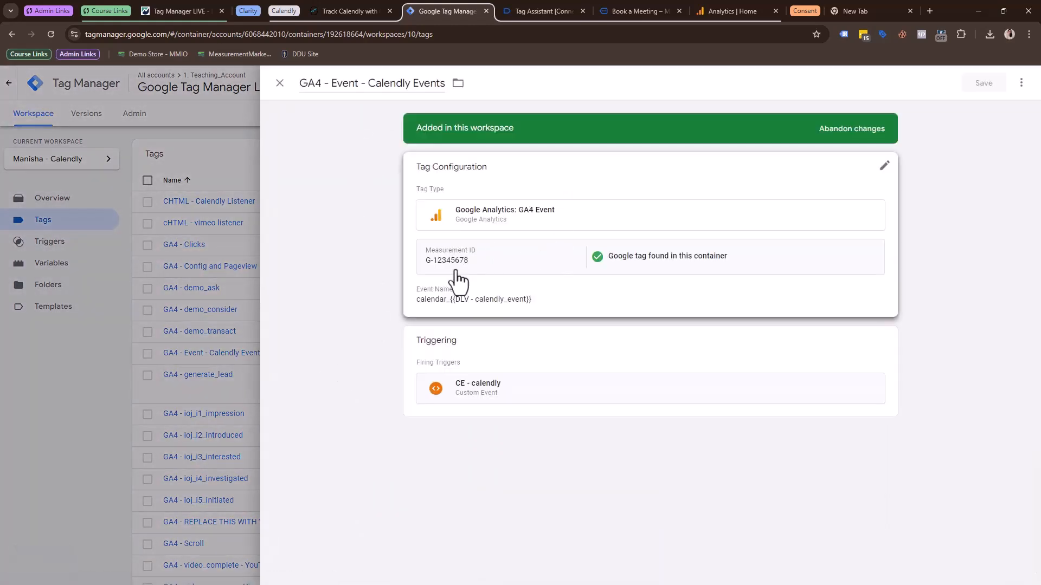
left_click(458, 273)
type("G-Y8QE0XRXQ5")
left_click(997, 83)
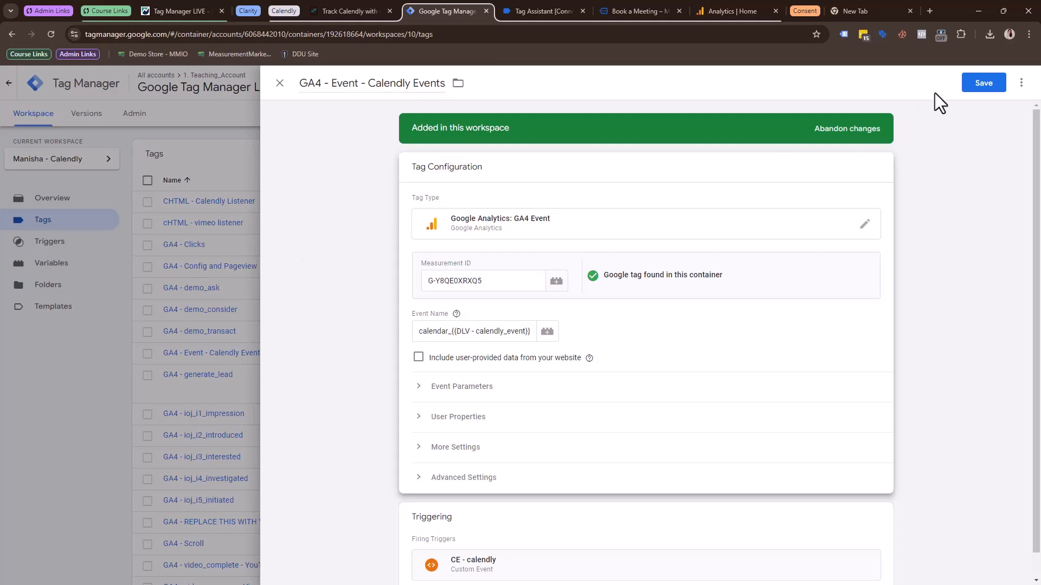
Save the GA4 - Event - Calendly Events tag and pause the tag named GA4 - REPLACE THIS WITH YOUR OWN GA4 Config Tag.
left_click(970, 87)
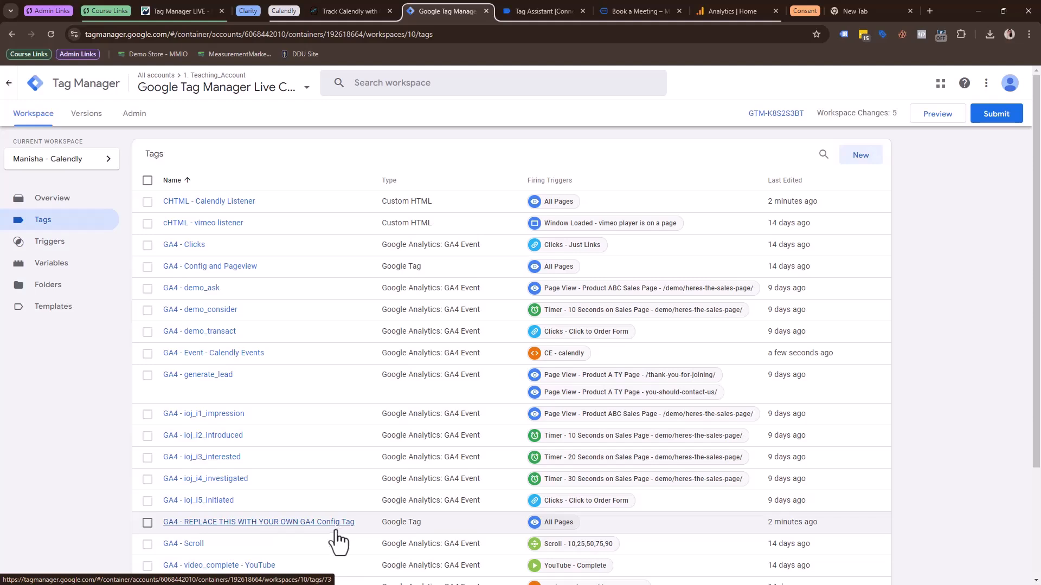
left_click(147, 523)
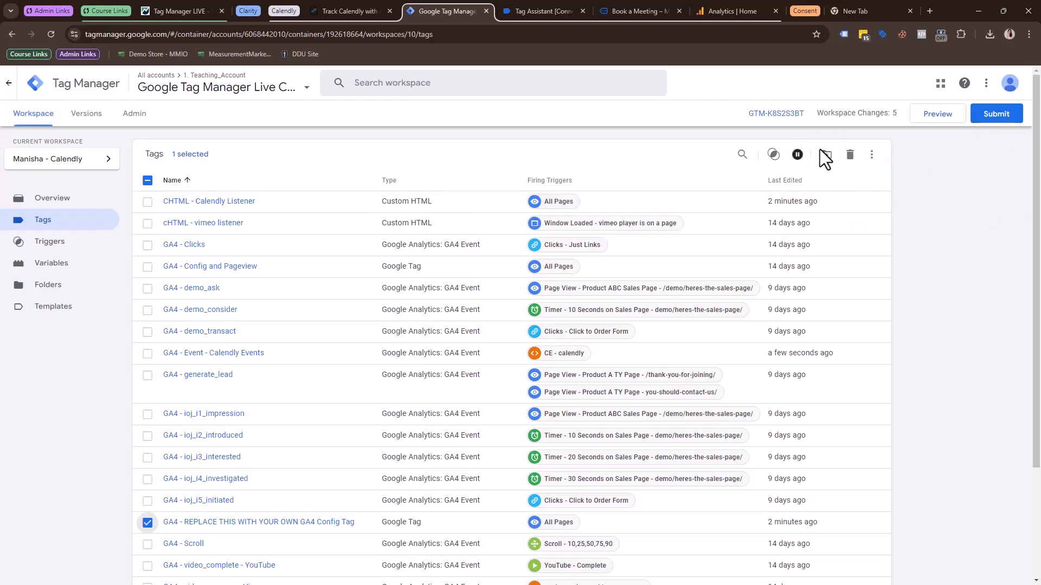
left_click(147, 523)
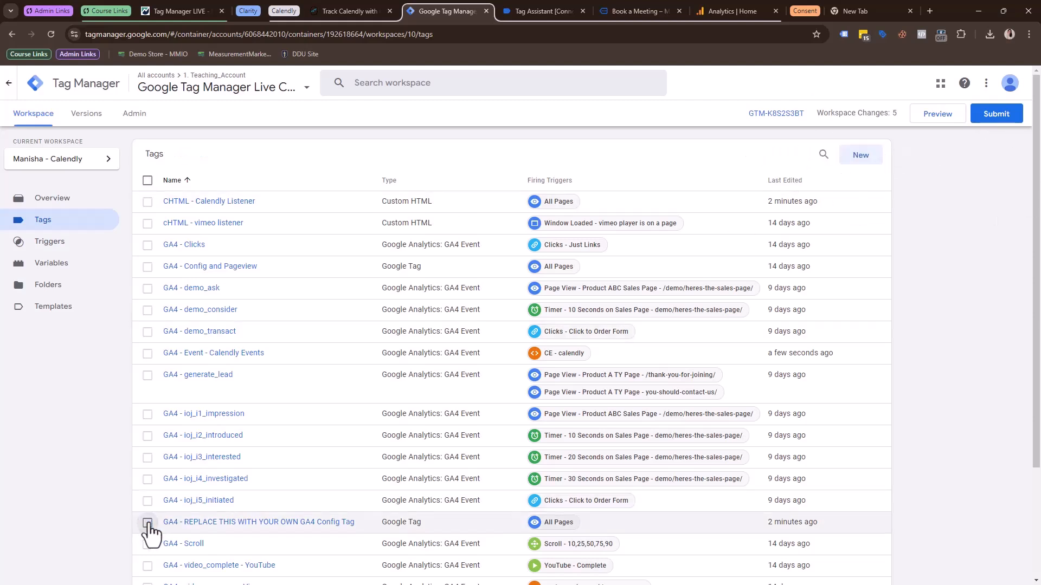
left_click(147, 523)
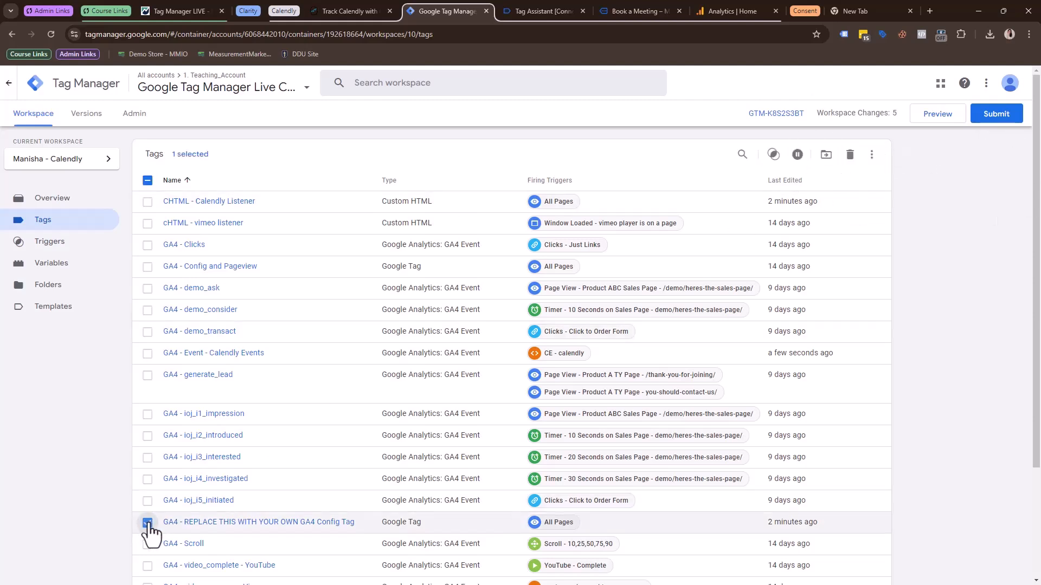
left_click(802, 157)
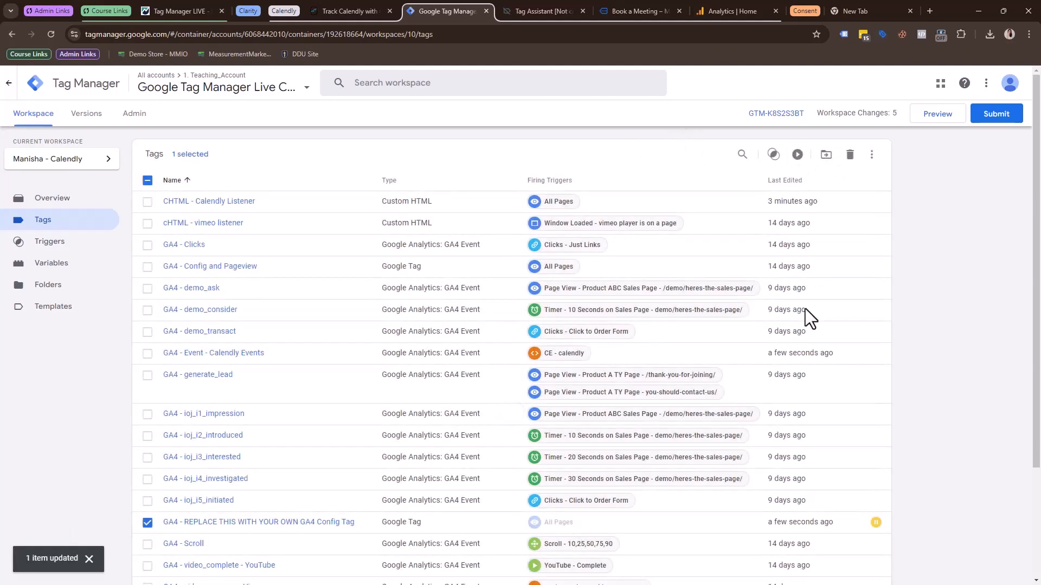
left_click(580, 7)
left_click(580, 8)
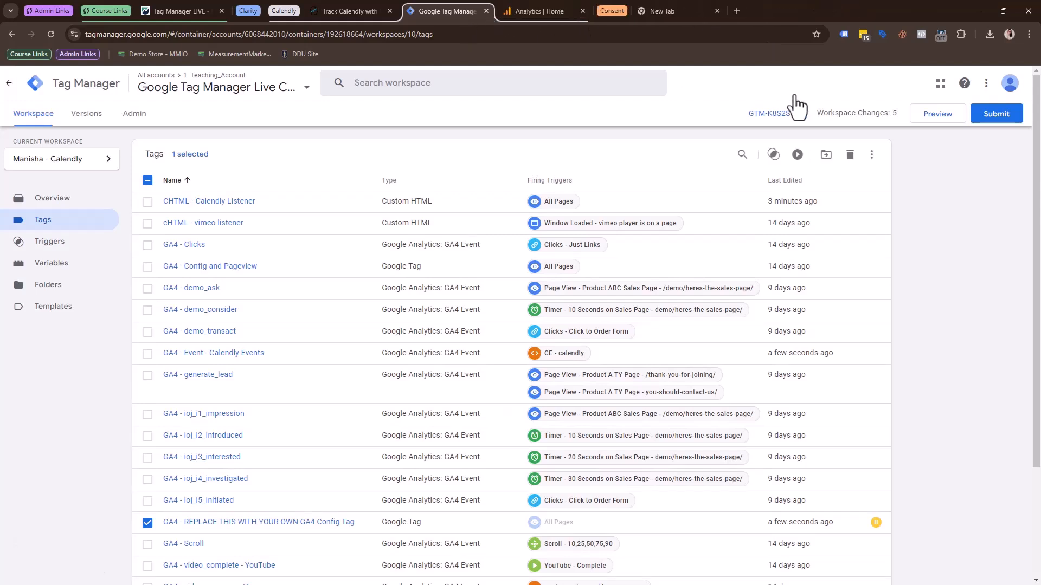
left_click(929, 120)
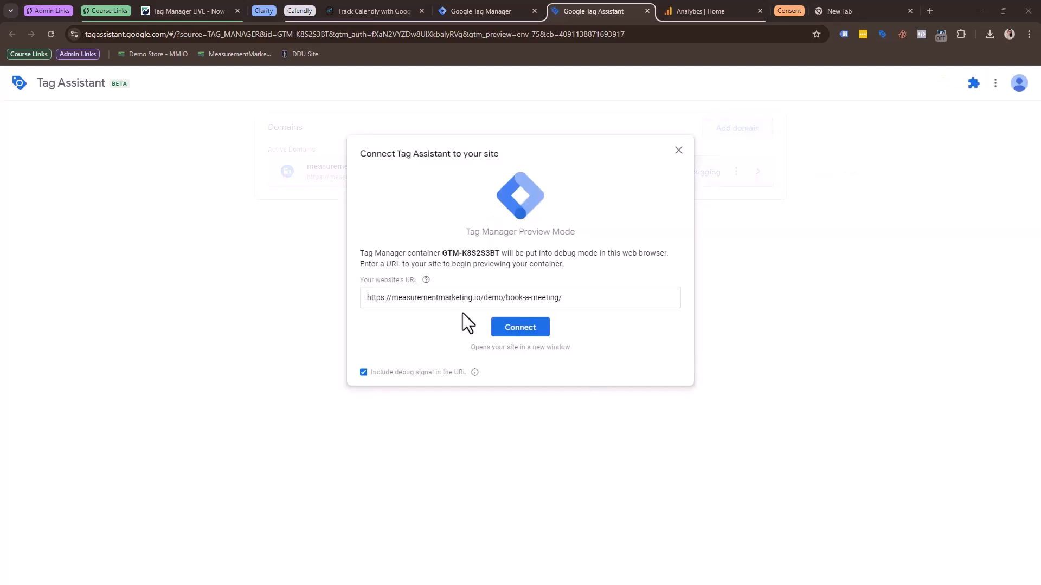
left_click(533, 329)
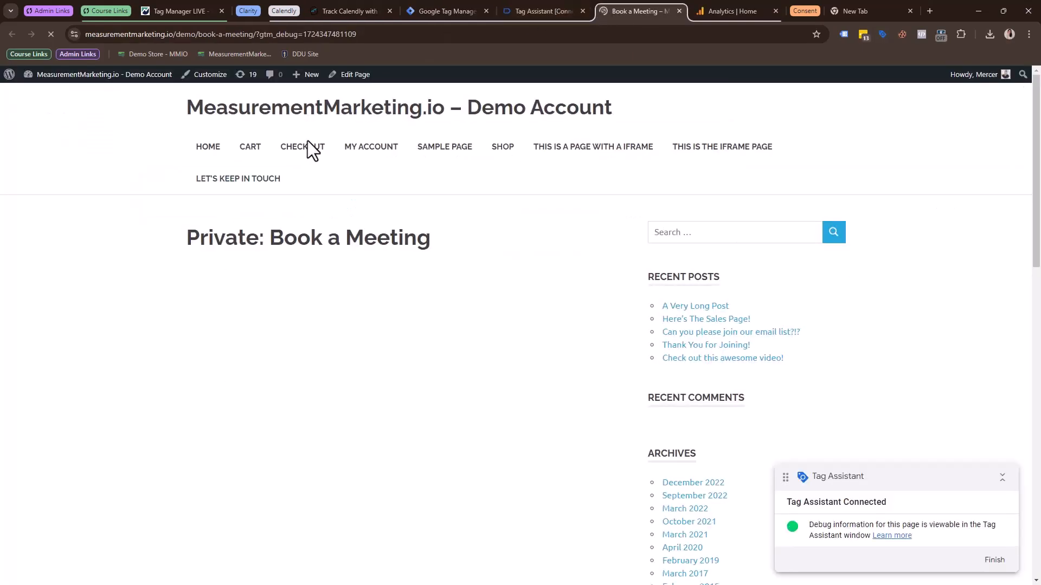
Review the Calendly events pushed by the listener code in the Analytics Mania article, from profile_page_viewed to event_scheduled.
left_click(327, 9)
scroll(446, 243, "up", 1)
scroll(446, 242, "up", 1)
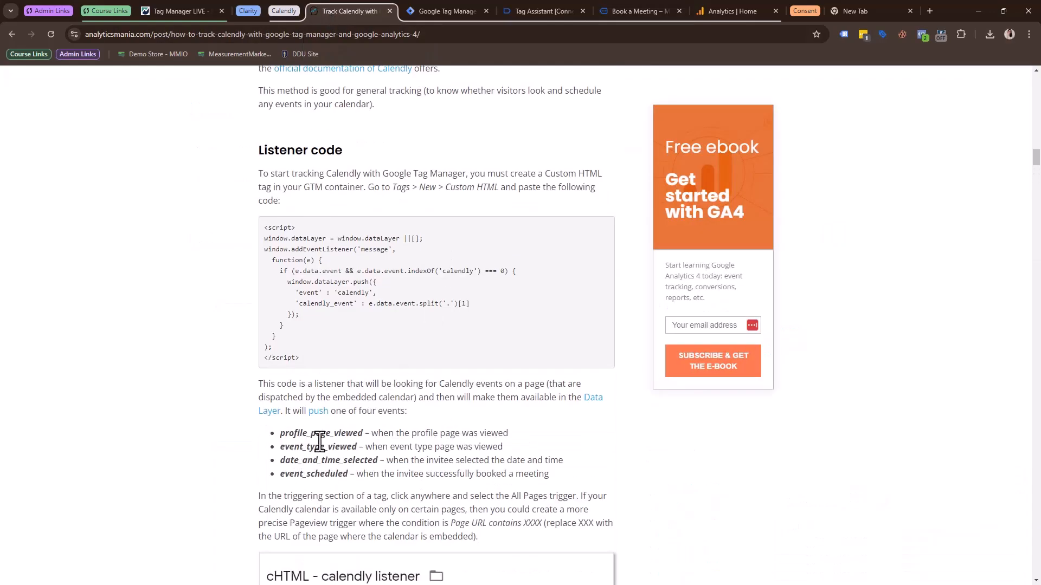
left_click_drag(298, 435, 510, 425)
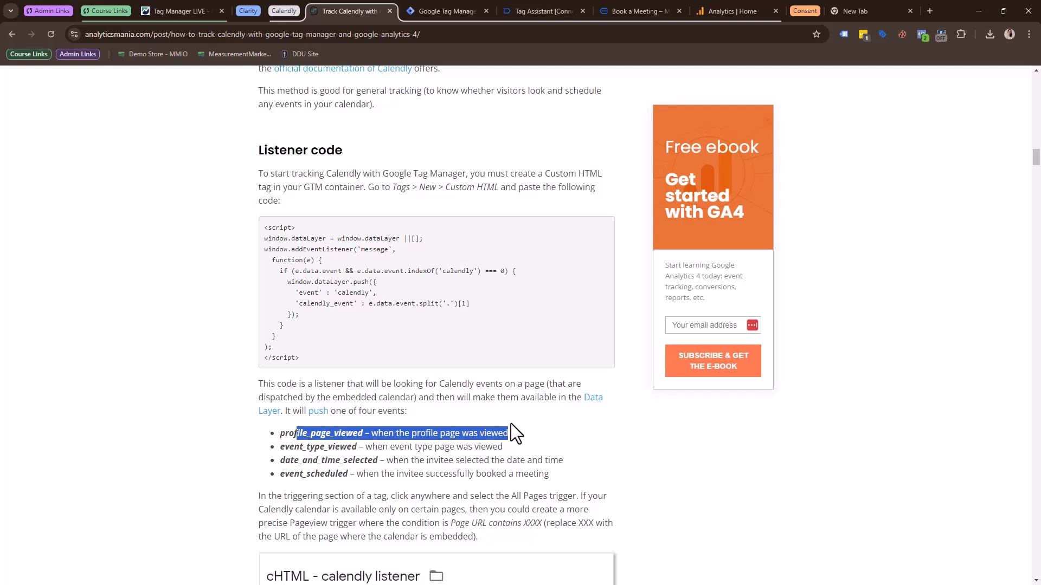
left_click_drag(296, 448, 448, 464)
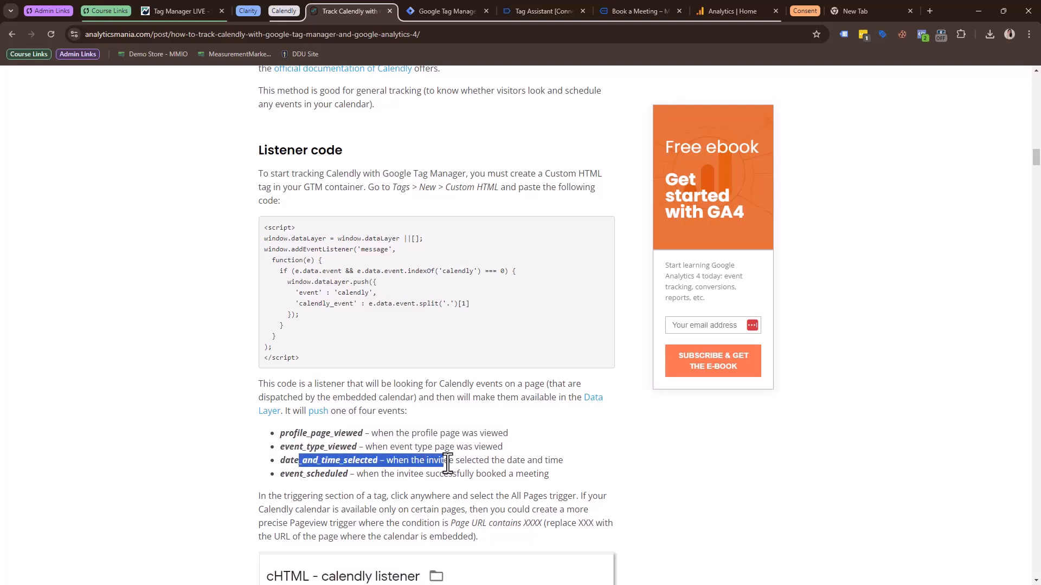
left_click_drag(285, 475, 545, 474)
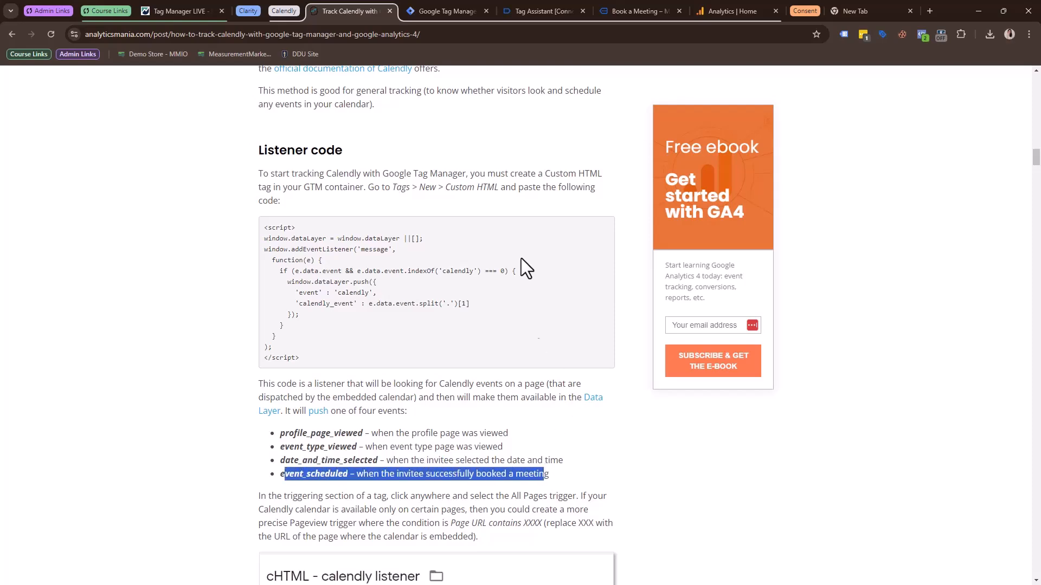
Enable calendly.com for debugging in Tag Assistant and inspect the details of the fired Calendly Listener and GA4 Calendly Events tags.
left_click(547, 12)
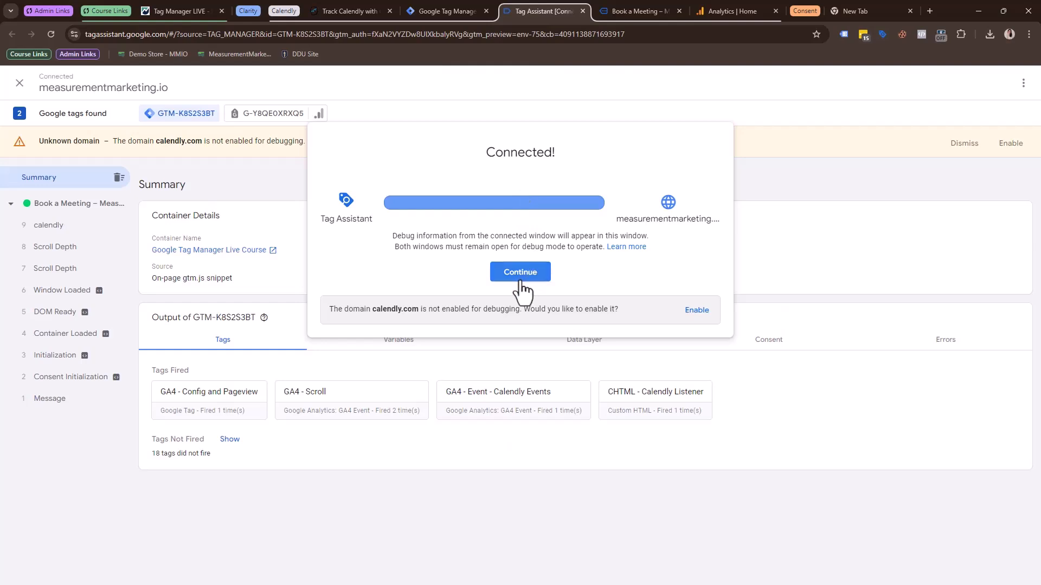
left_click(698, 311)
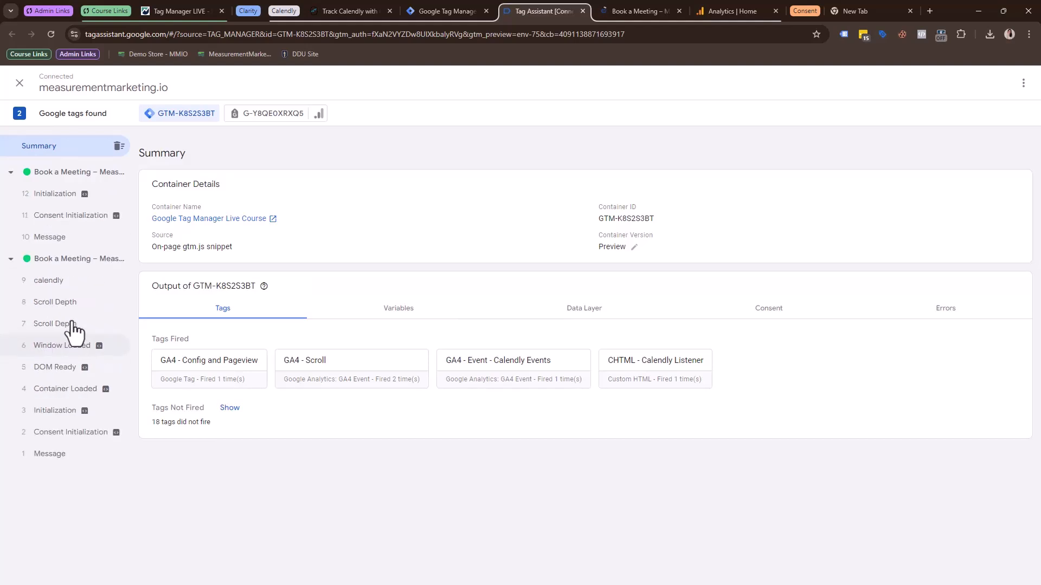
left_click(689, 381)
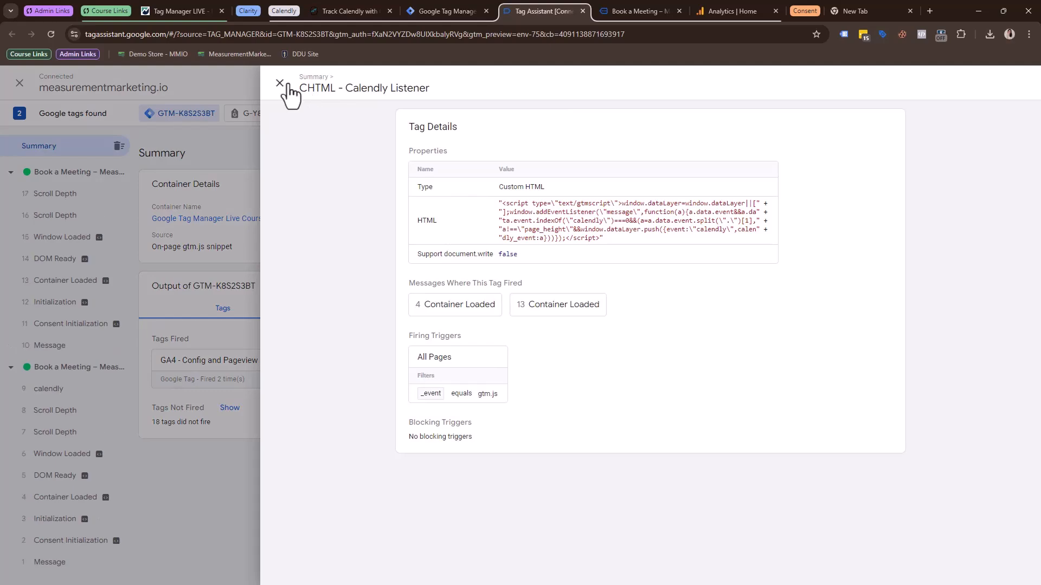
left_click(280, 84)
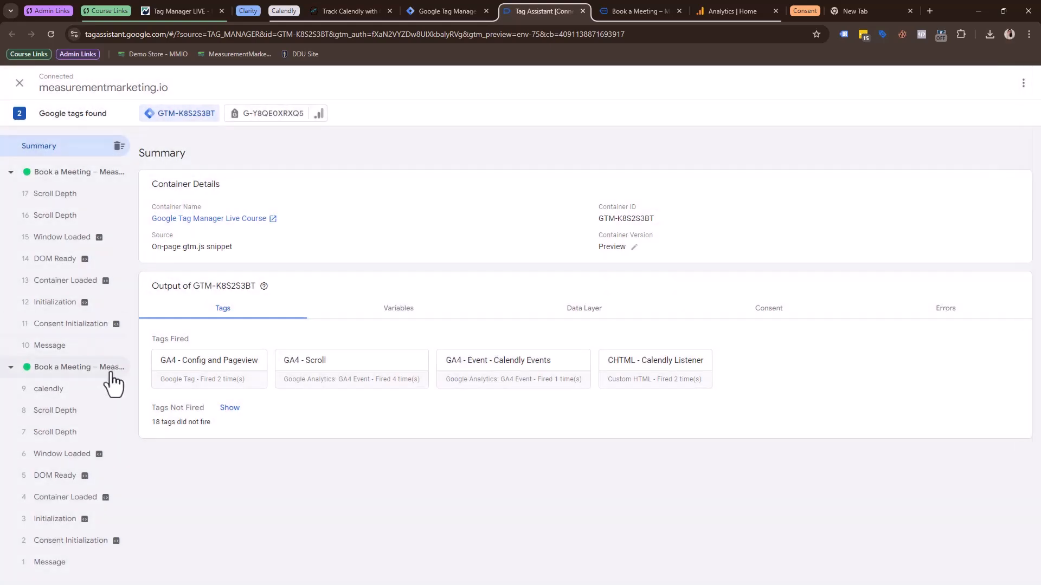
left_click(70, 396)
left_click(207, 329)
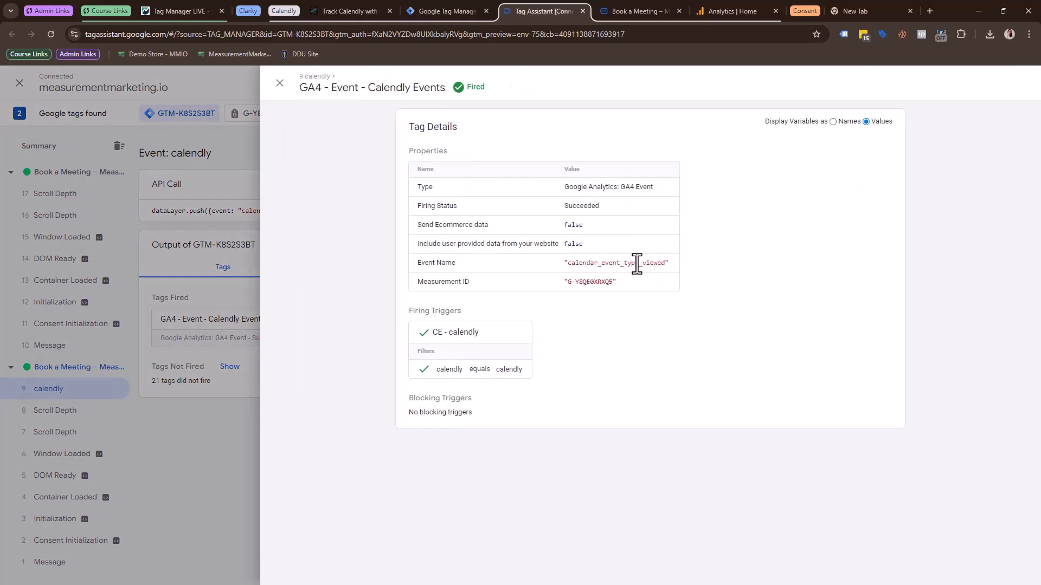
Switch to Google Analytics and open DebugView for the 1. Teaching GA4 Property.
left_click(750, 9)
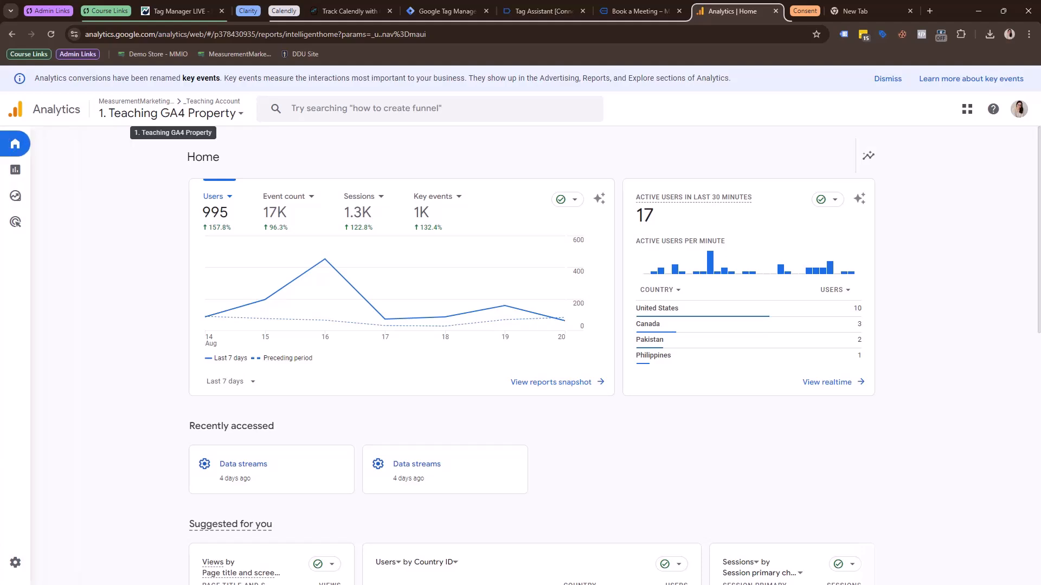
left_click(39, 568)
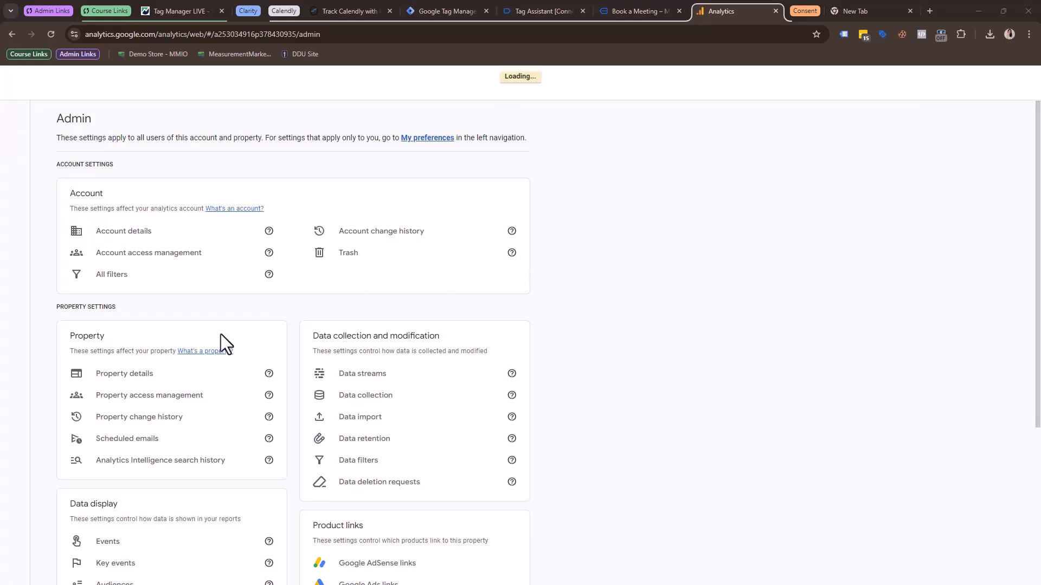
scroll(259, 373, "down", 1)
scroll(259, 374, "down", 3)
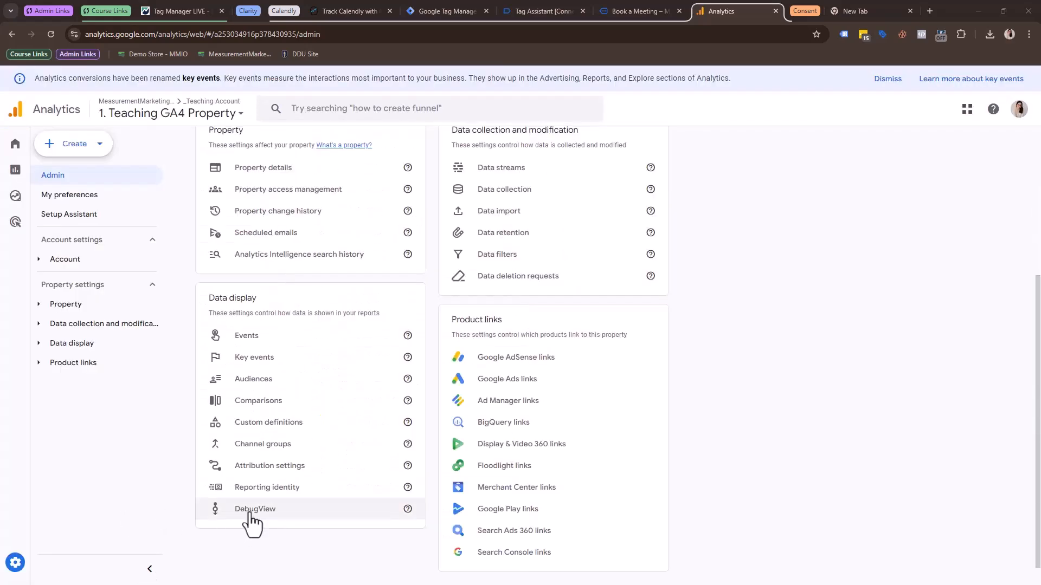
left_click(250, 515)
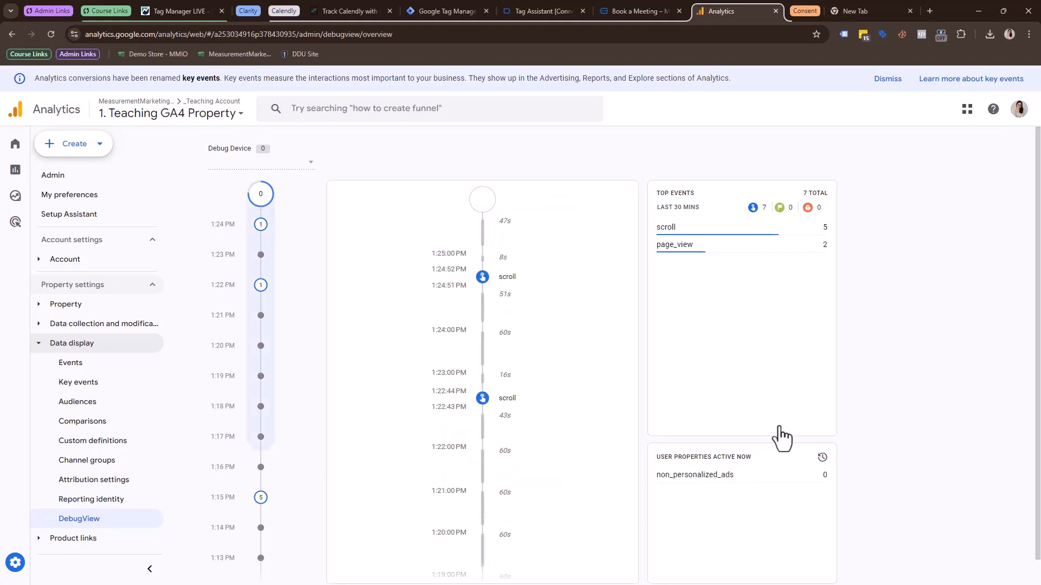
Examine the DebugView event timeline and the available debug devices for incoming Calendly events.
scroll(458, 266, "down", 8)
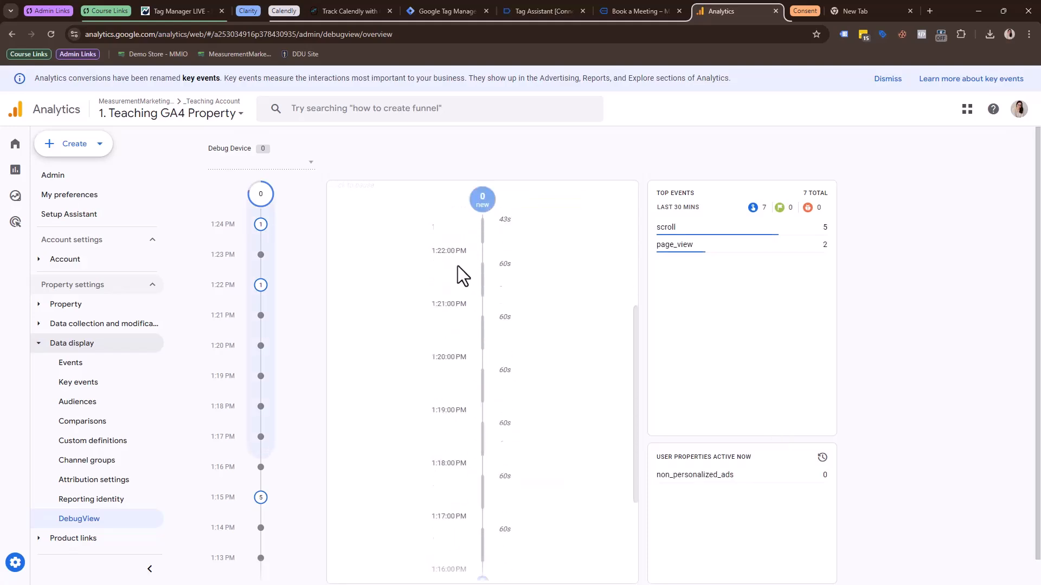
scroll(458, 266, "up", 8)
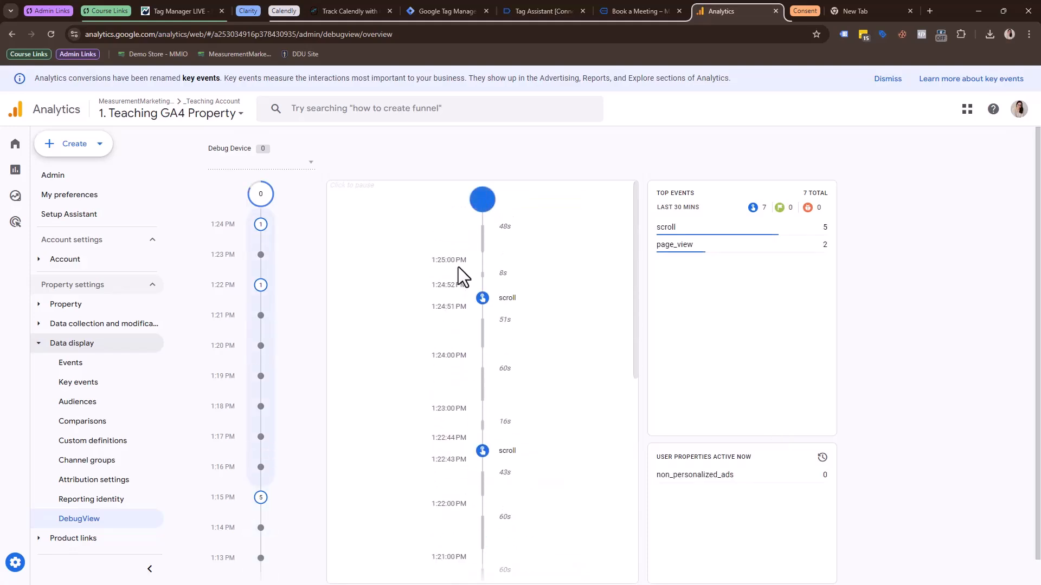
left_click(310, 166)
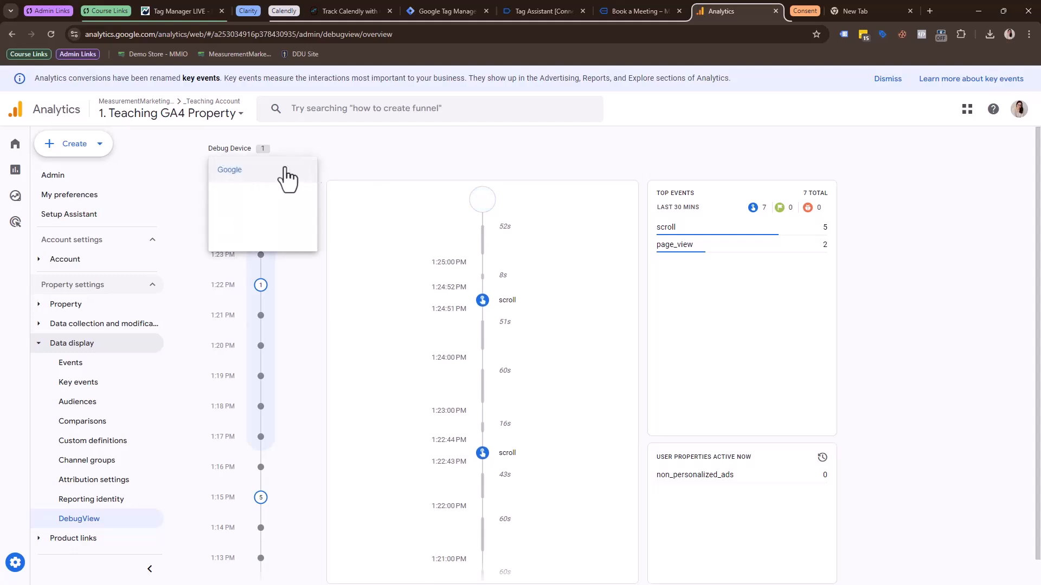
left_click(565, 206)
scroll(581, 315, "down", 10)
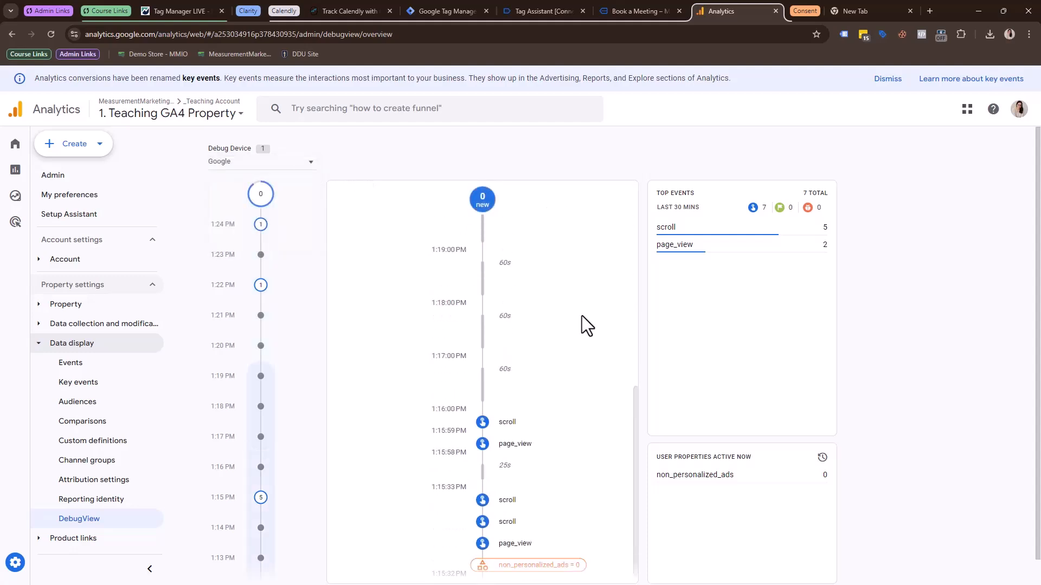
scroll(545, 374, "up", 8)
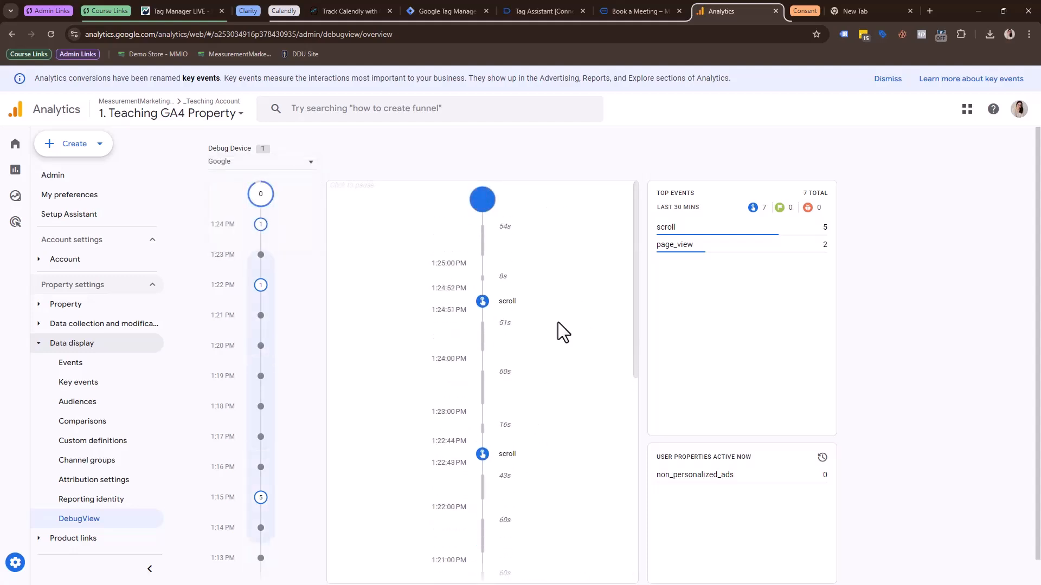
Pick the 2:00pm slot on Monday, September 9, 2024 for the Test Event on the previewed Book a Meeting page.
left_click(614, 9)
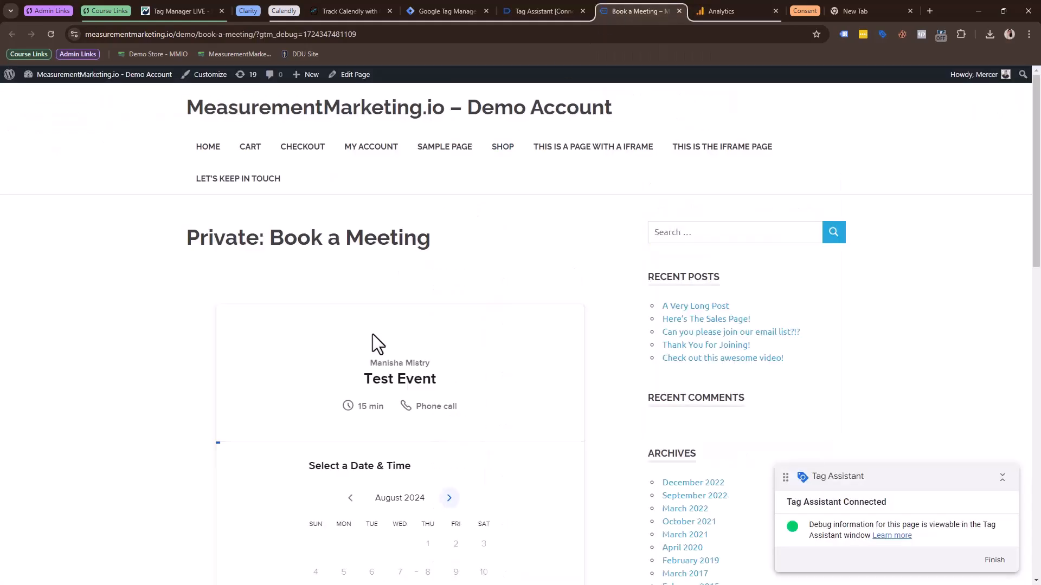
scroll(519, 318, "down", 5)
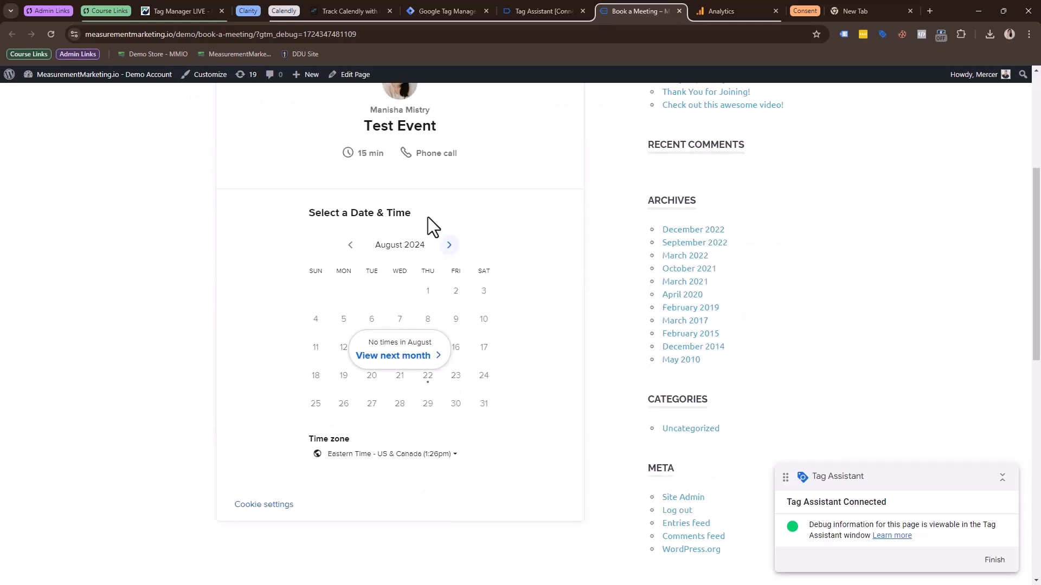
left_click(448, 246)
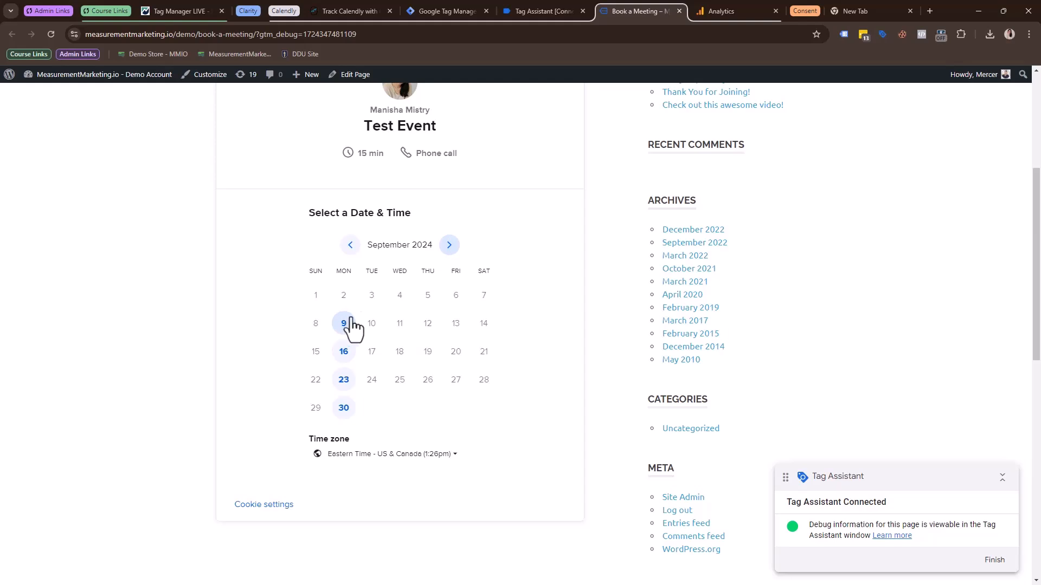
left_click(345, 325)
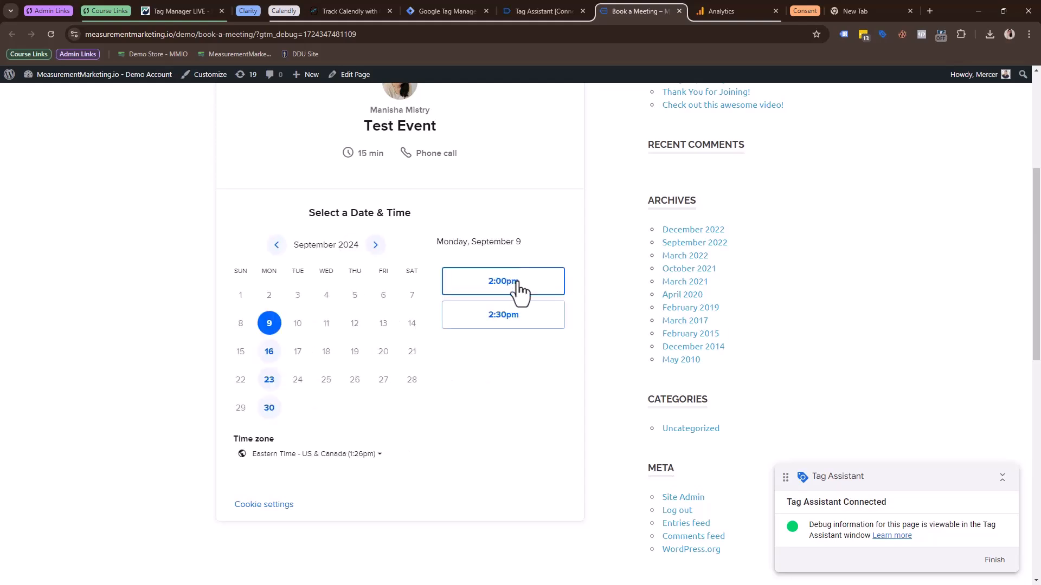
left_click(517, 282)
left_click(552, 283)
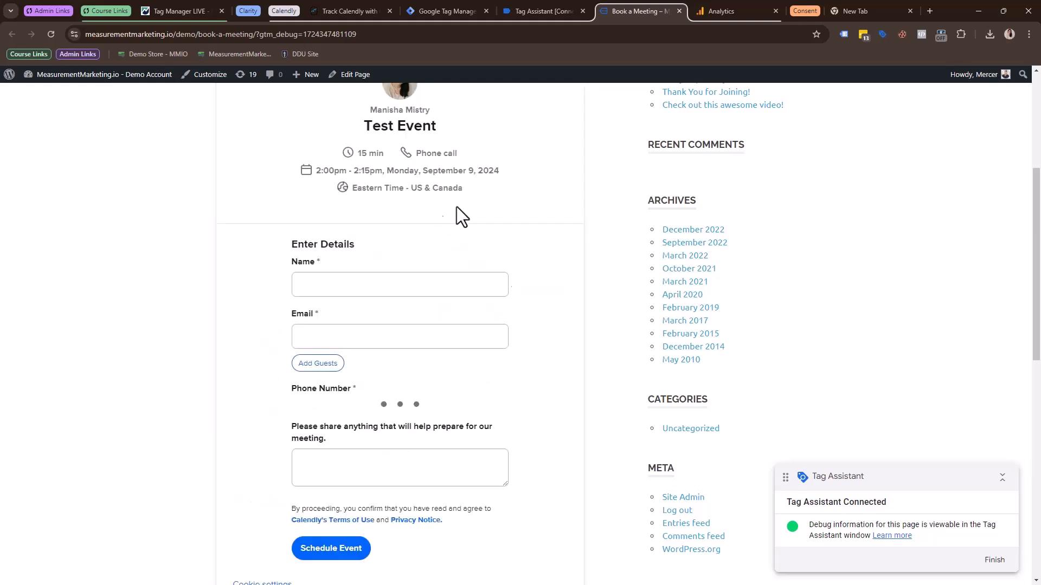
Fill in the invitee's name, email and phone number in the booking form and add the note "Meeting to chat about GA4".
left_click(395, 288)
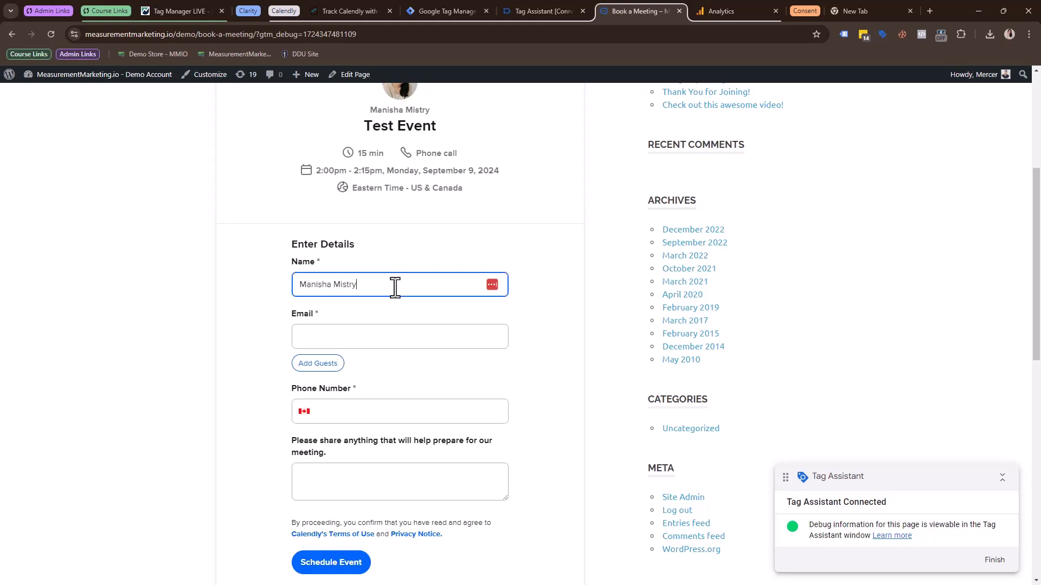
key("Tab")
type("manish")
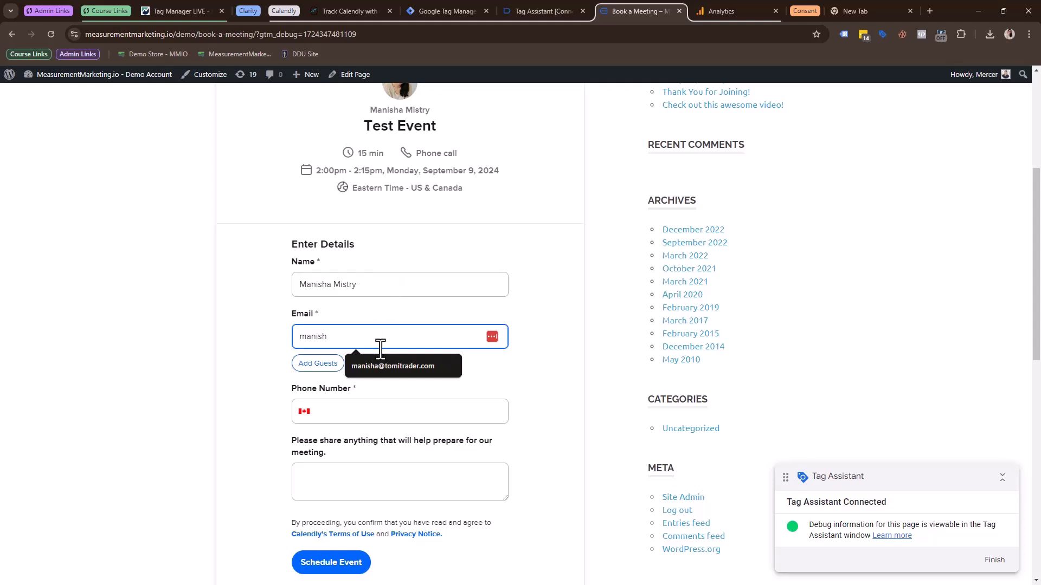
left_click(383, 367)
left_click(370, 415)
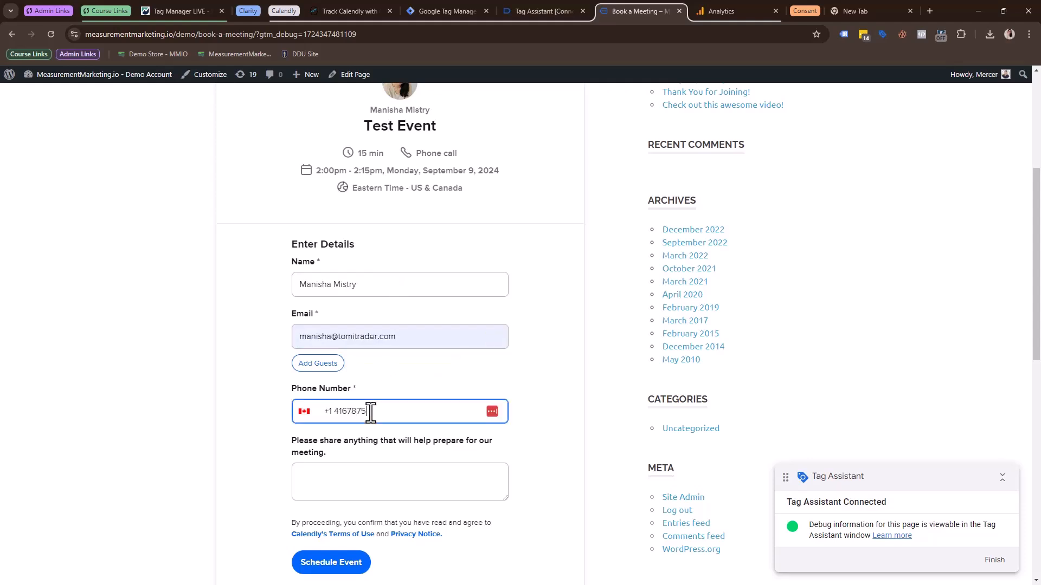
left_click(432, 474)
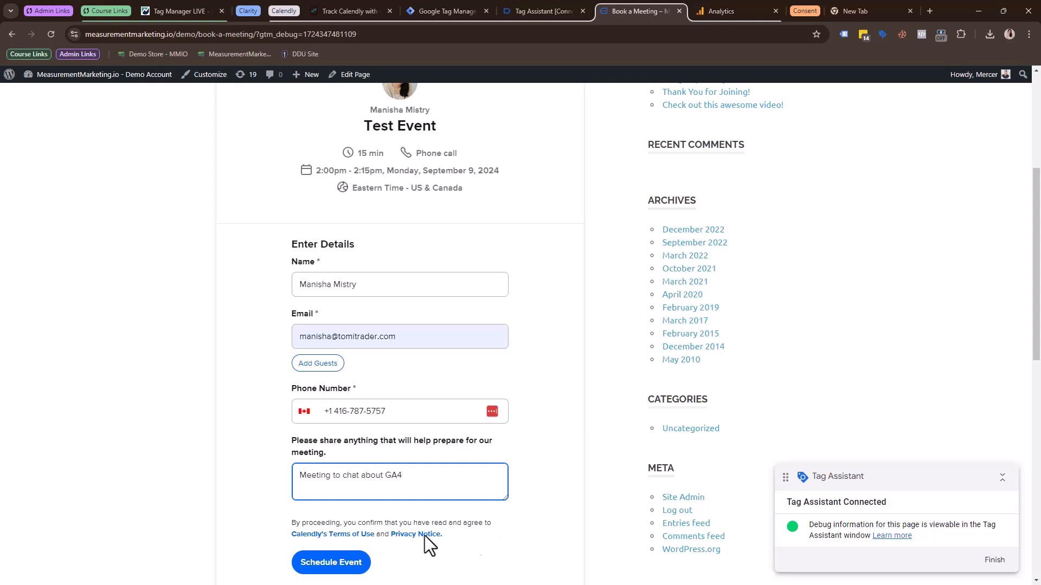
Schedule the Test Event booking and consult the list of Calendly event names in the Analytics Mania tracking article.
left_click(337, 564)
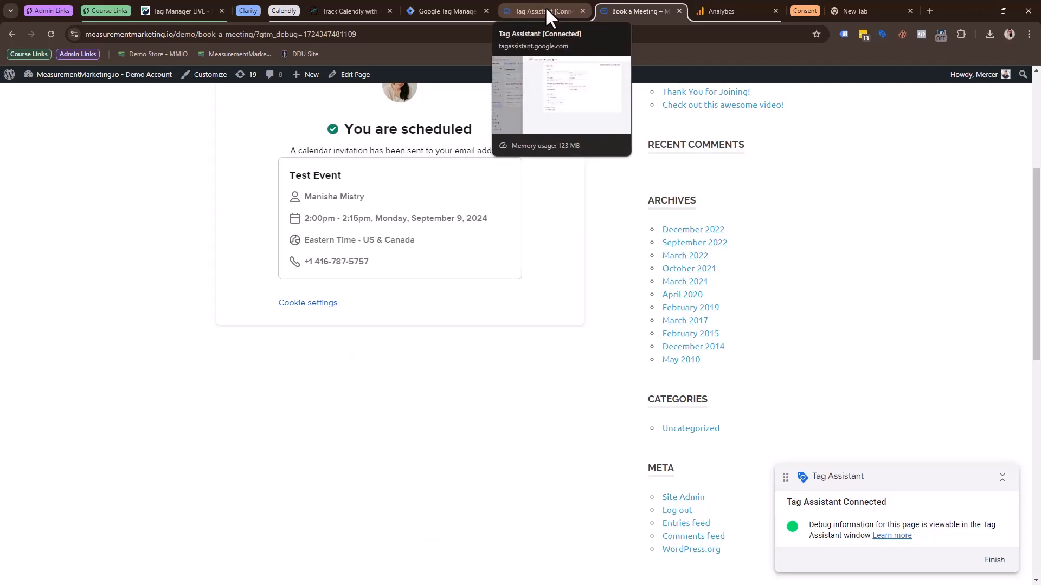
left_click(353, 12)
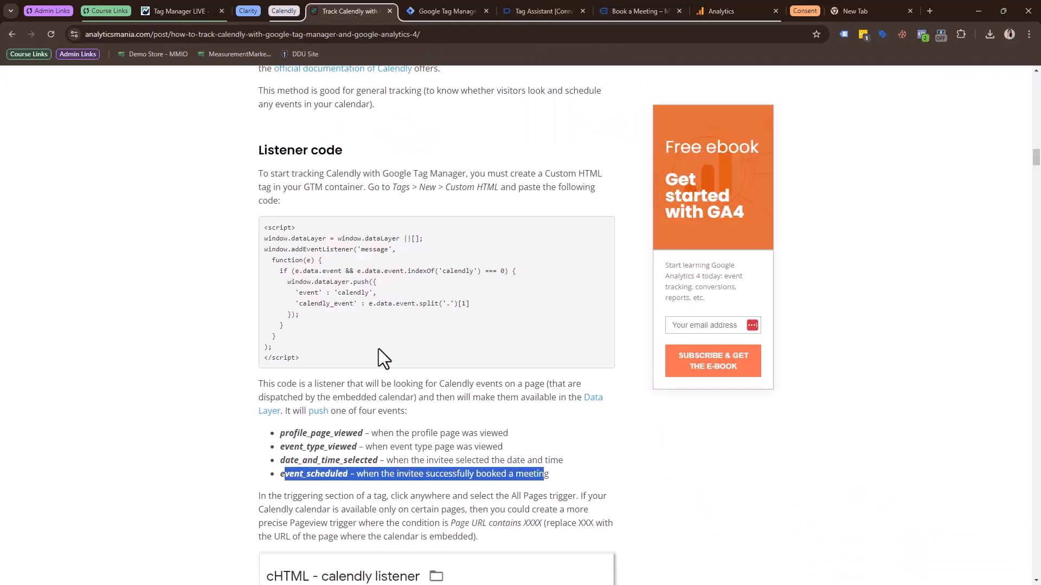
Switch to Tag Assistant and inspect the details of the fired GA4 - Event - Calendly Events tag for calendly event 18.
left_click(531, 8)
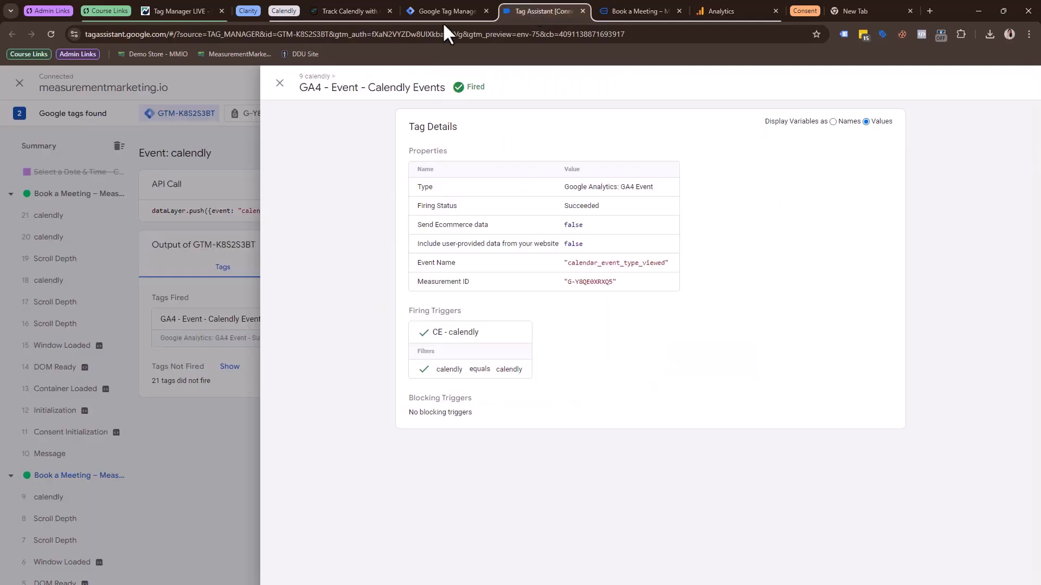
left_click(279, 83)
left_click(51, 281)
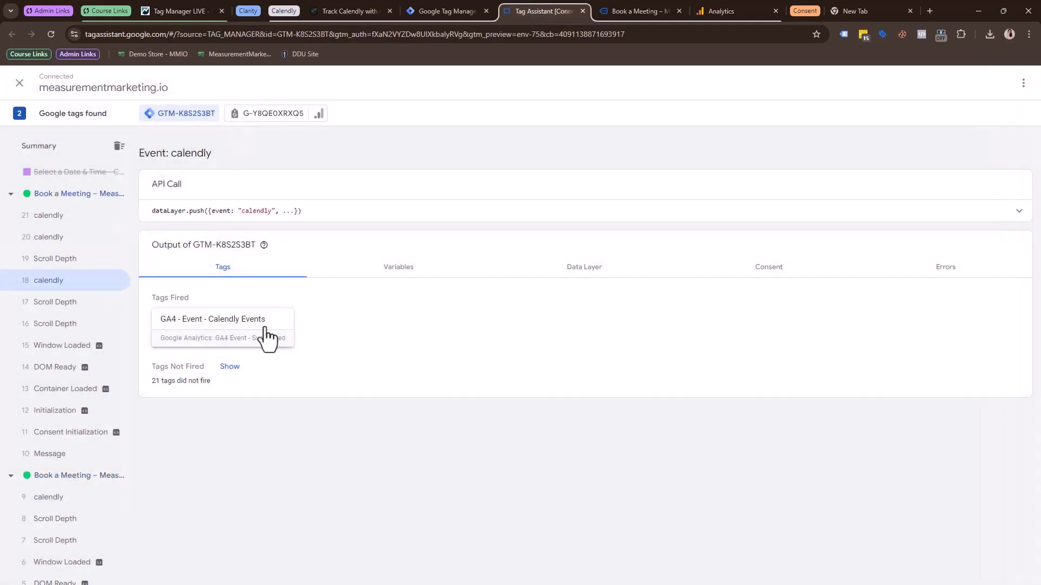
left_click(262, 338)
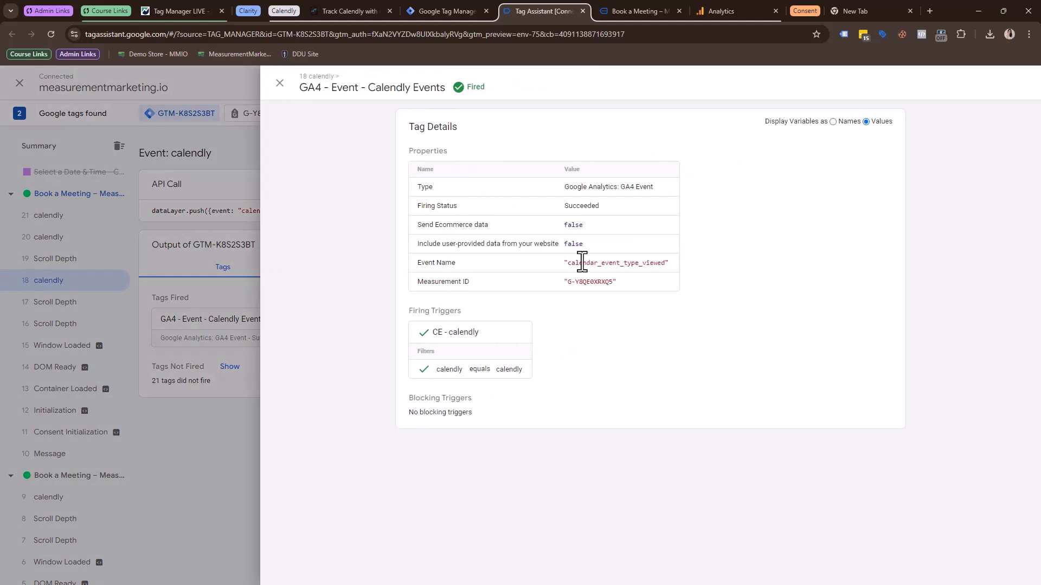
left_click(279, 83)
Inspect the event name sent by the GA4 - Event - Calendly Events tag for calendly events 20 and 21.
left_click(54, 239)
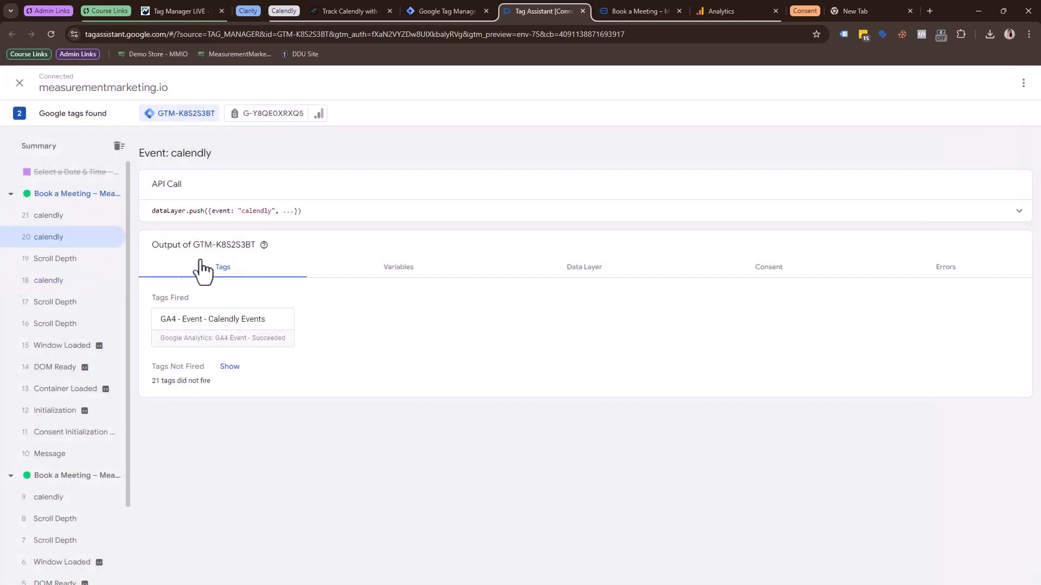
left_click(201, 328)
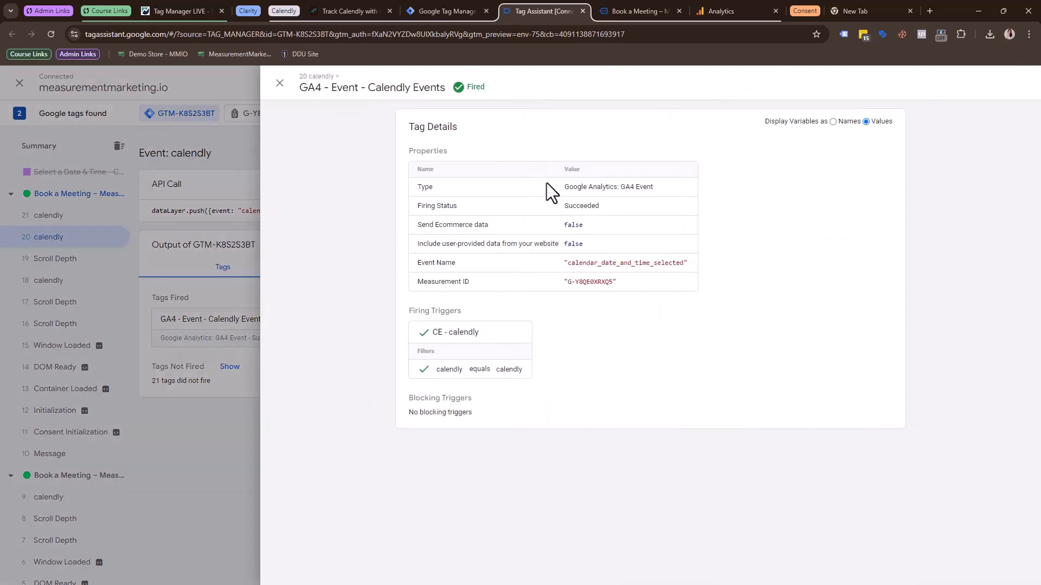
left_click(280, 83)
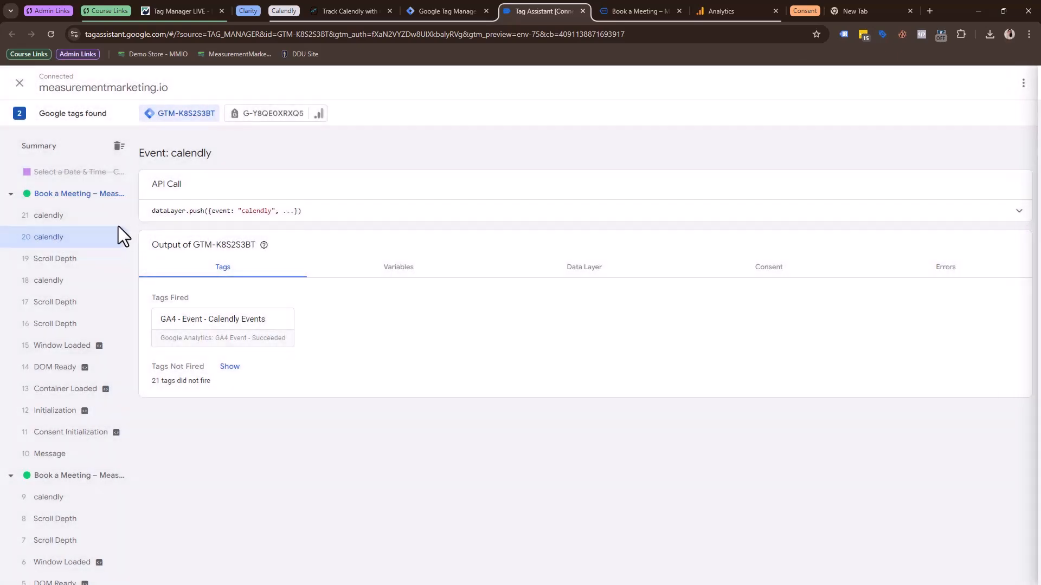
left_click(39, 216)
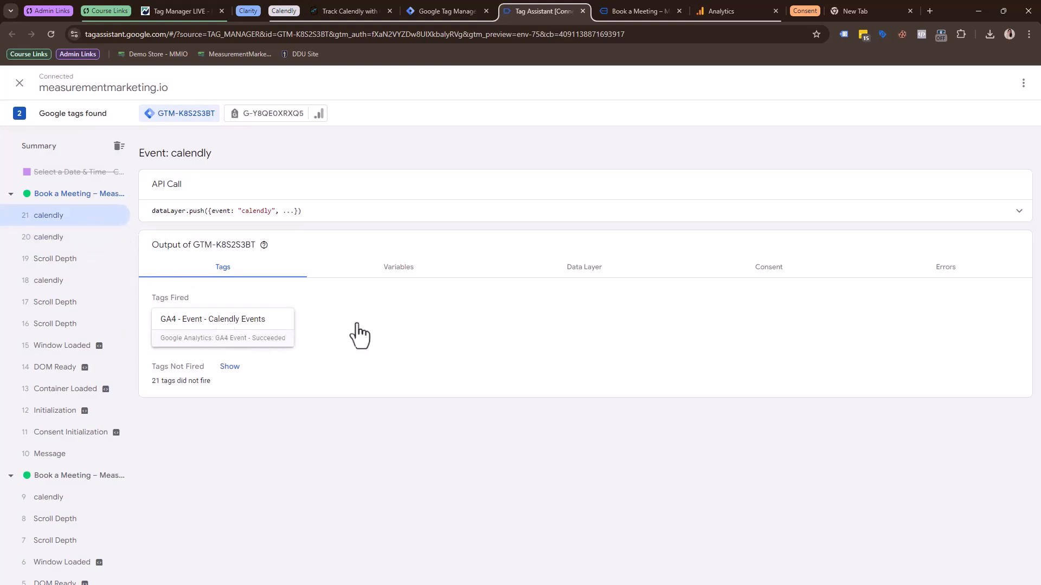
left_click(276, 332)
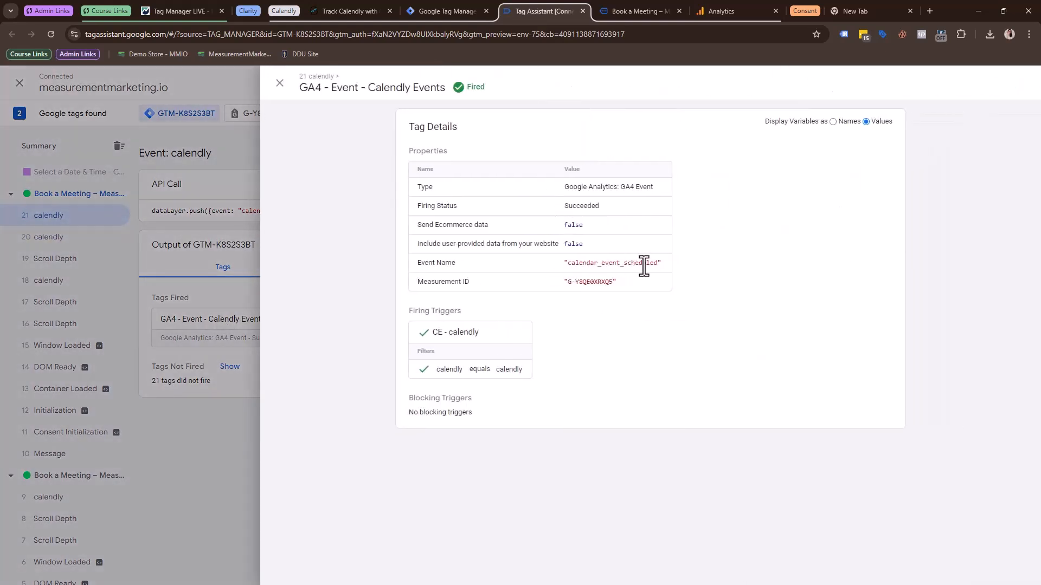
left_click(279, 84)
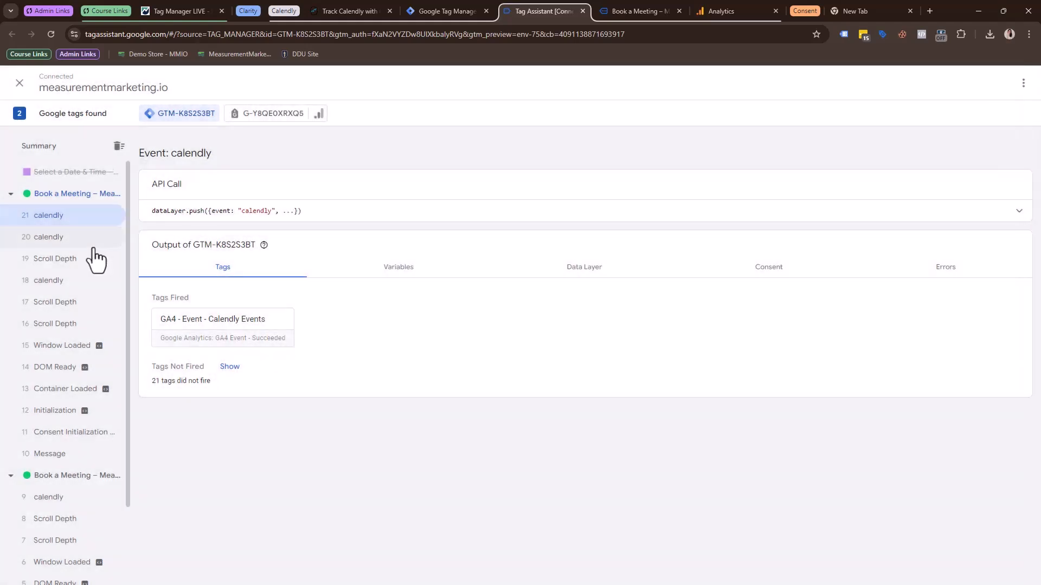
Review the tags fired on calendly events 18, 20 and 21 again, rechecking the tag details for event 20.
left_click(53, 282)
left_click(54, 238)
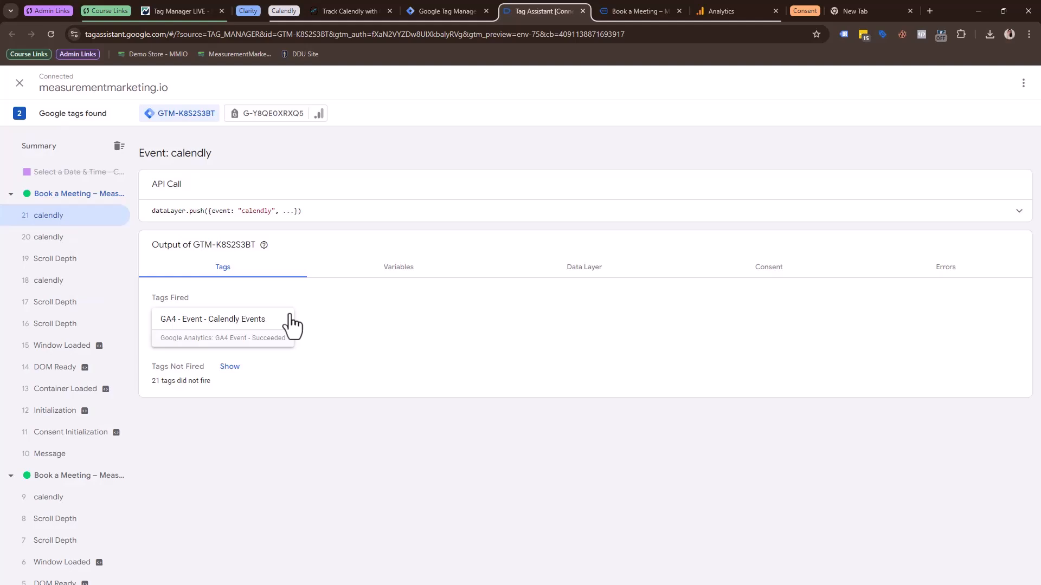
left_click(81, 216)
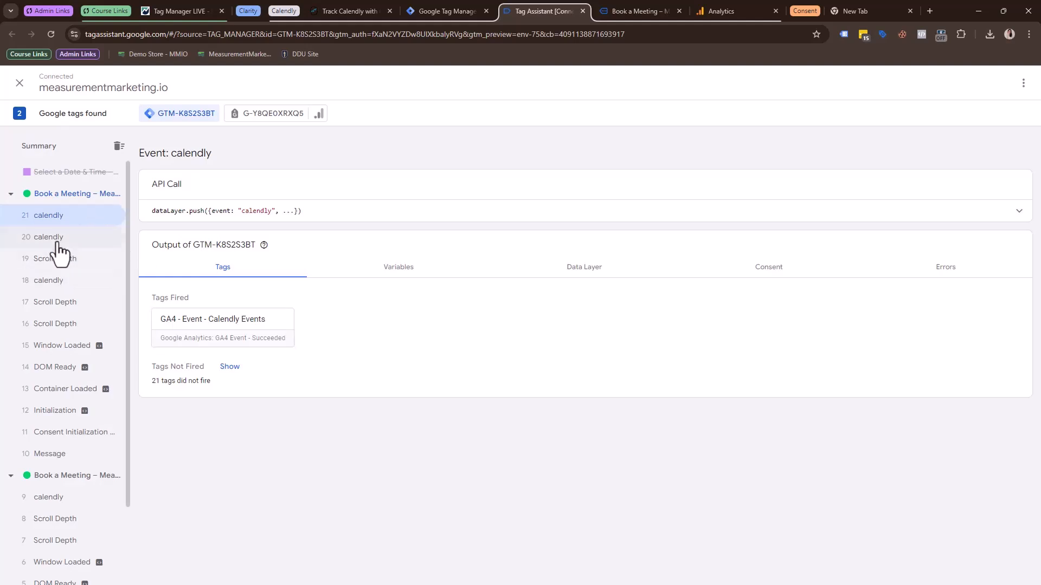
left_click(54, 239)
left_click(222, 334)
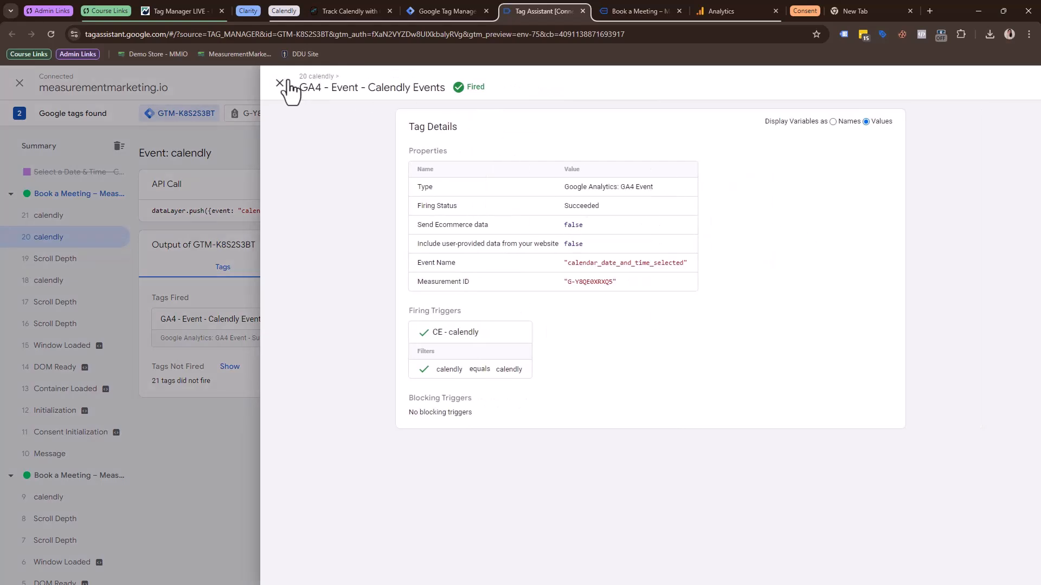
left_click(282, 82)
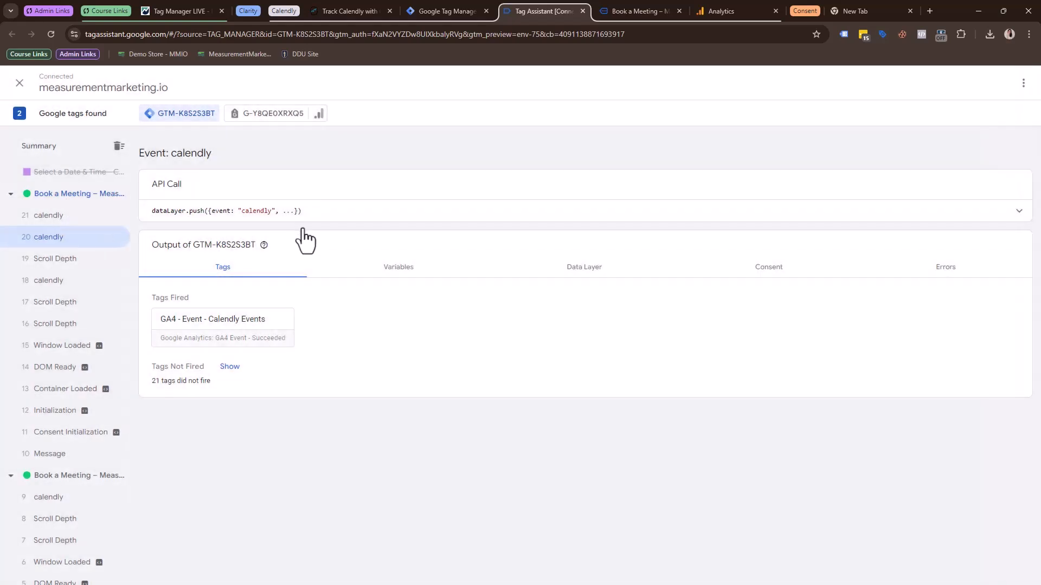
Switch to Google Analytics DebugView and examine the parameters of the calendar_event_type_viewed event.
left_click(705, 10)
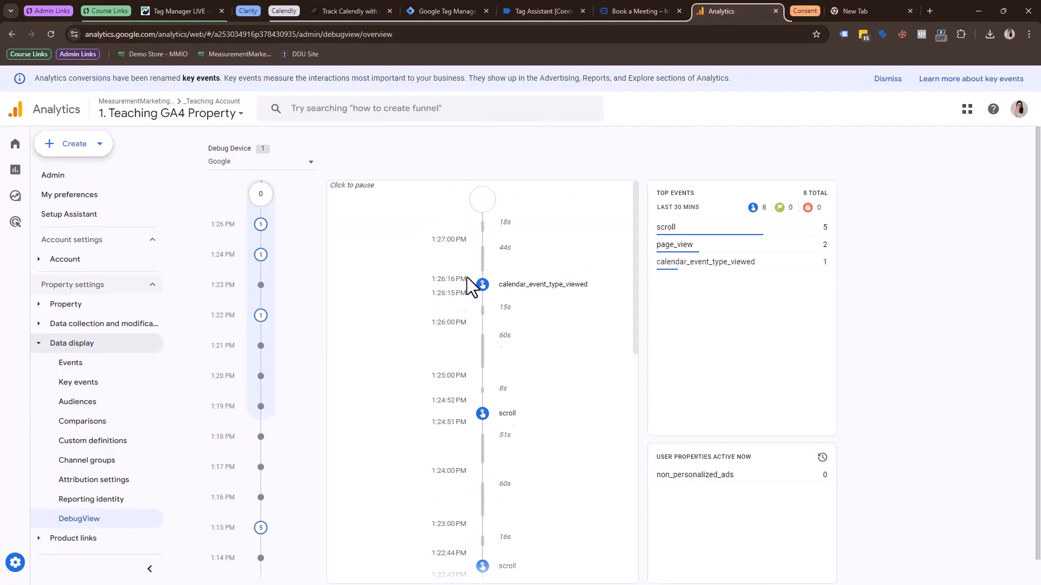
left_click(483, 302)
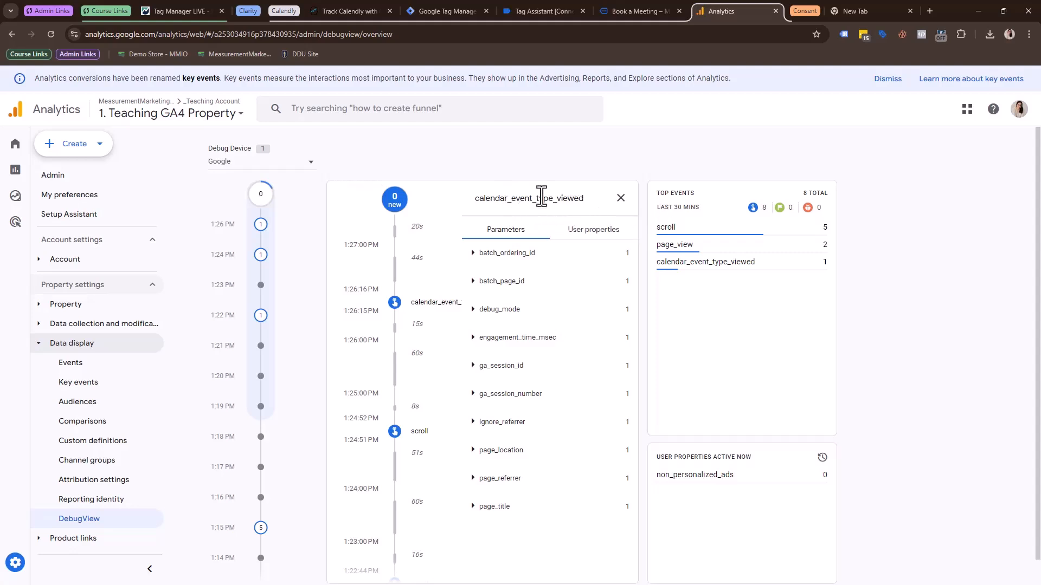
left_click(620, 198)
Check the debug device selection and look through the DebugView timeline for the remaining Calendly events.
left_click(308, 166)
left_click(278, 183)
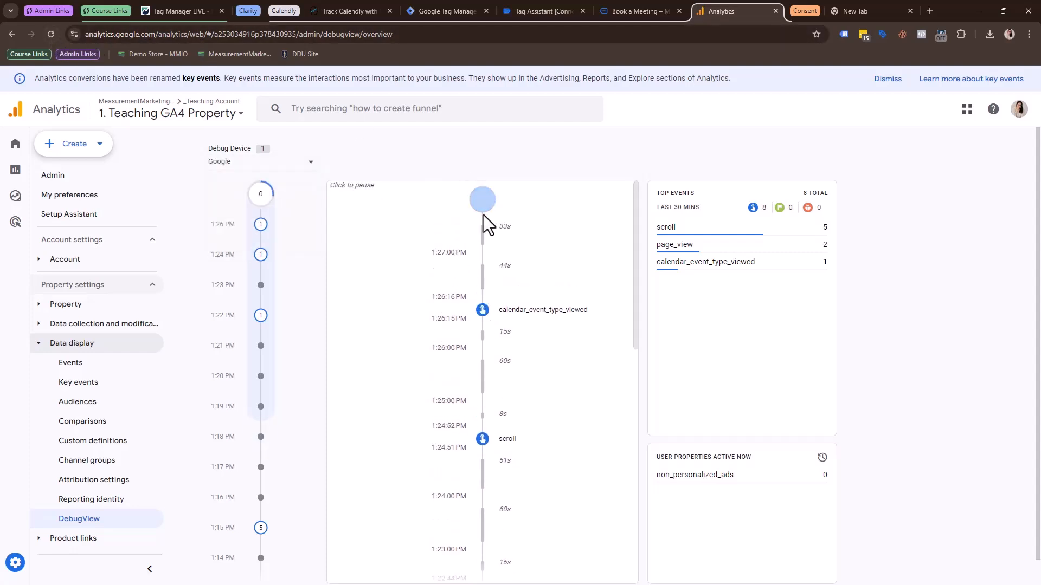
scroll(481, 238, "down", 5)
scroll(481, 273, "up", 5)
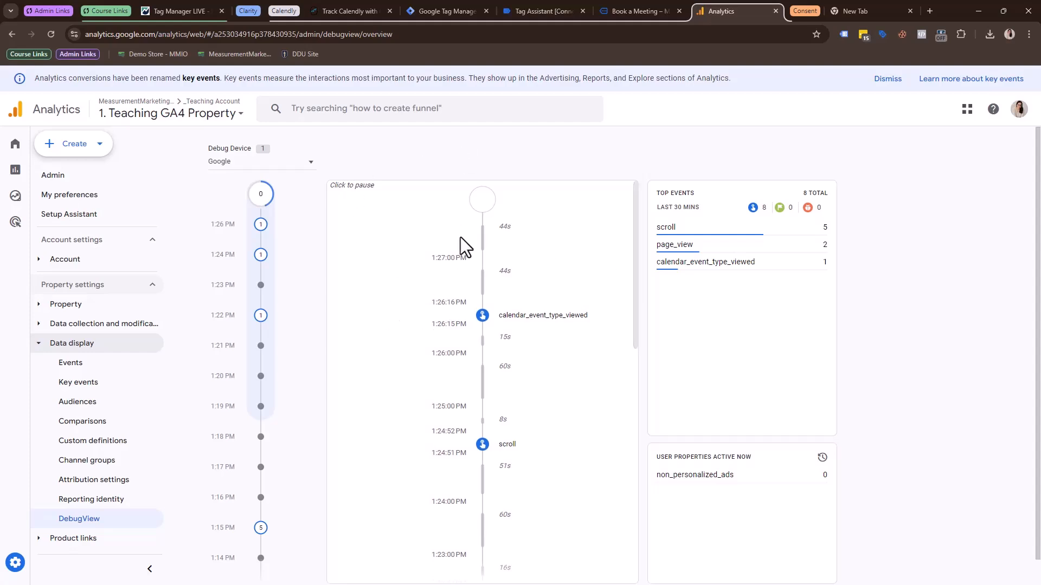
mouse_move(16, 202)
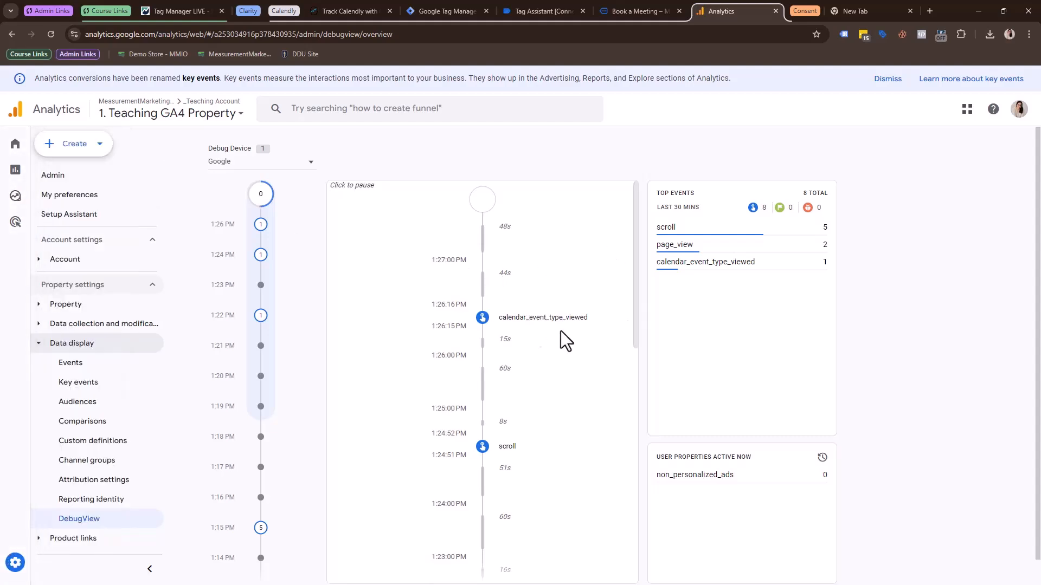